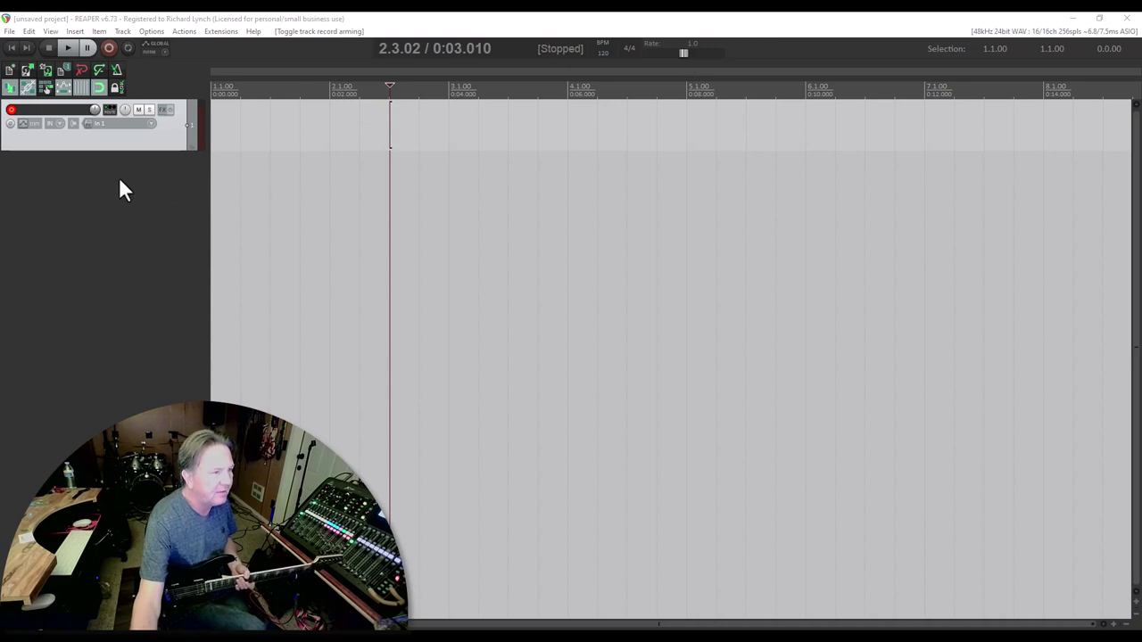
Step: Load VST: Soldano SLO-100 (Neural DSP) from the Guitar folder onto Track 1's FX
left_click(163, 111)
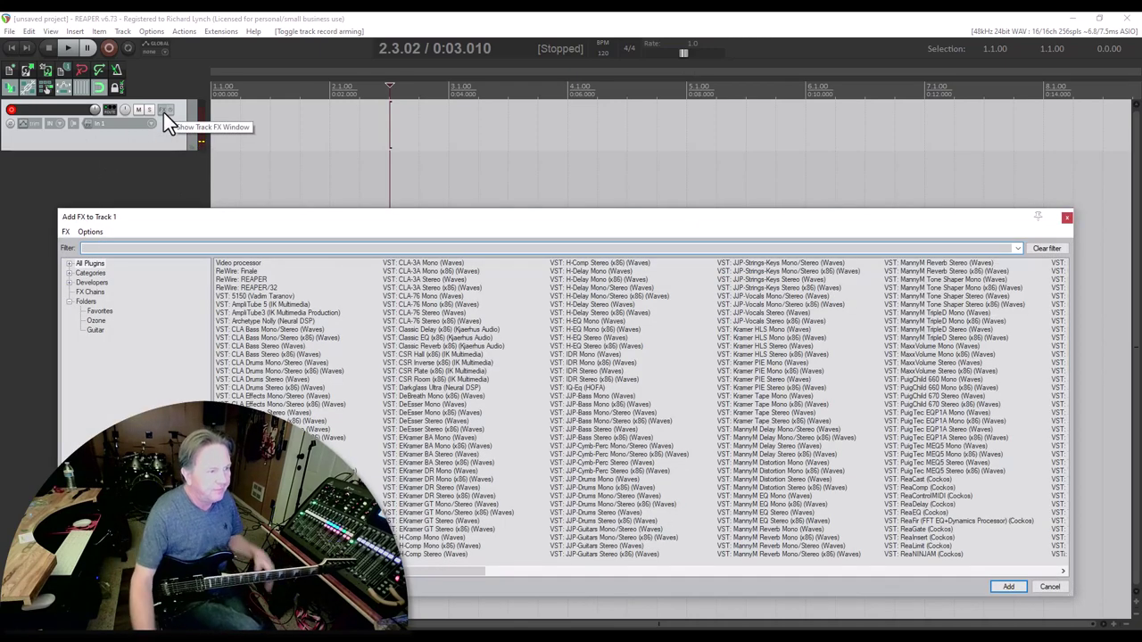
left_click(96, 330)
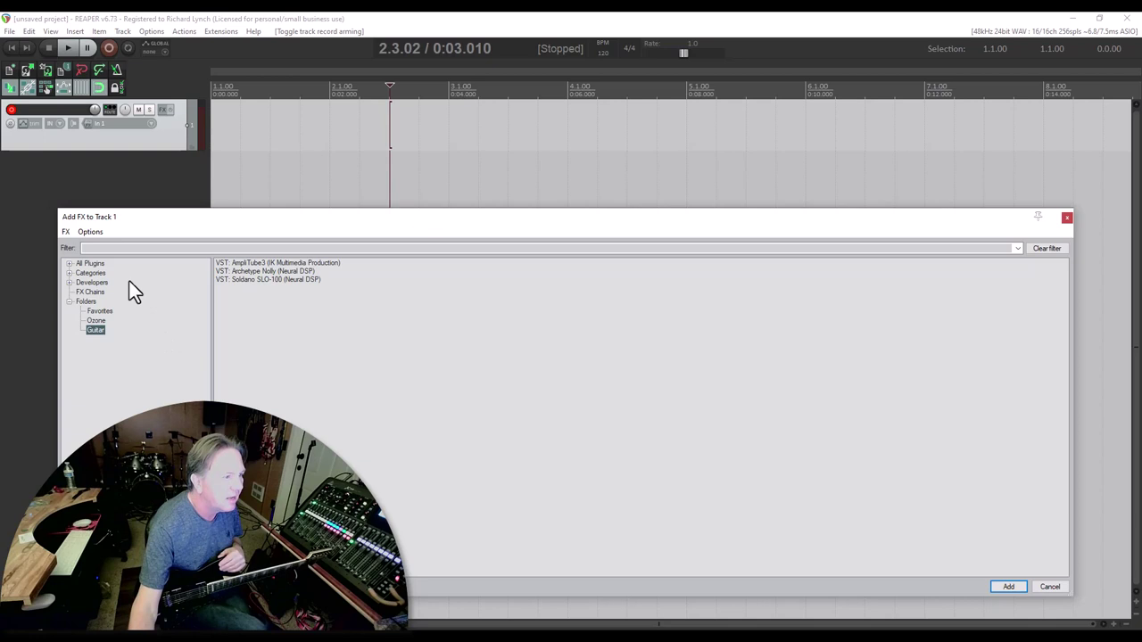
left_click(119, 248)
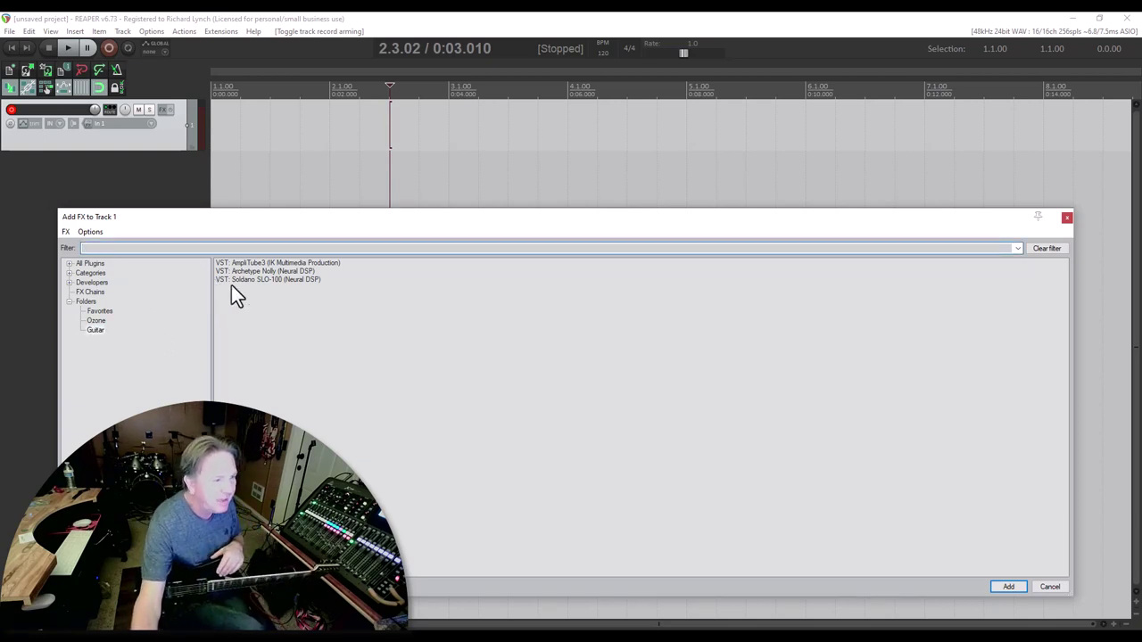
left_click(256, 280)
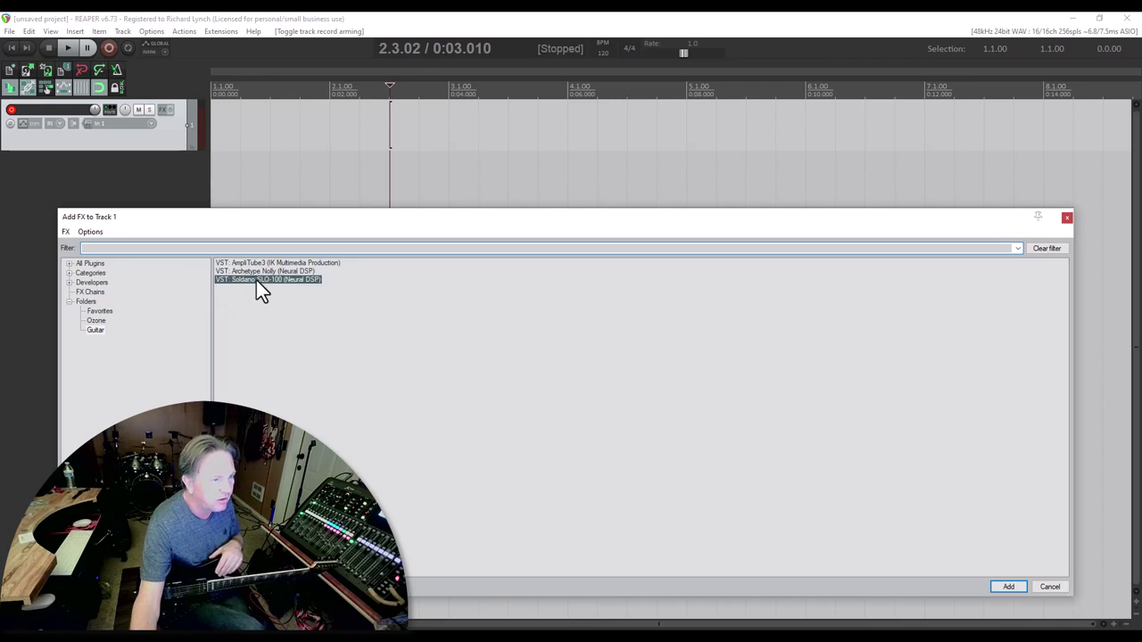
double_click(263, 280)
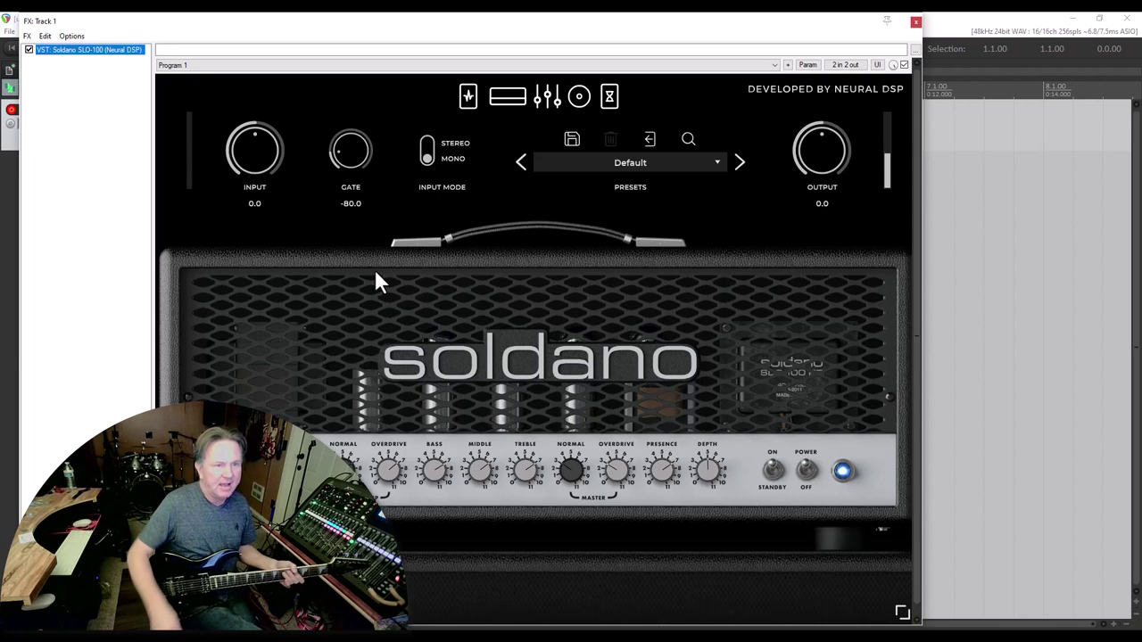
Step: Load the Artists > Background Lead Layer preset on the Soldano amp
left_click(670, 163)
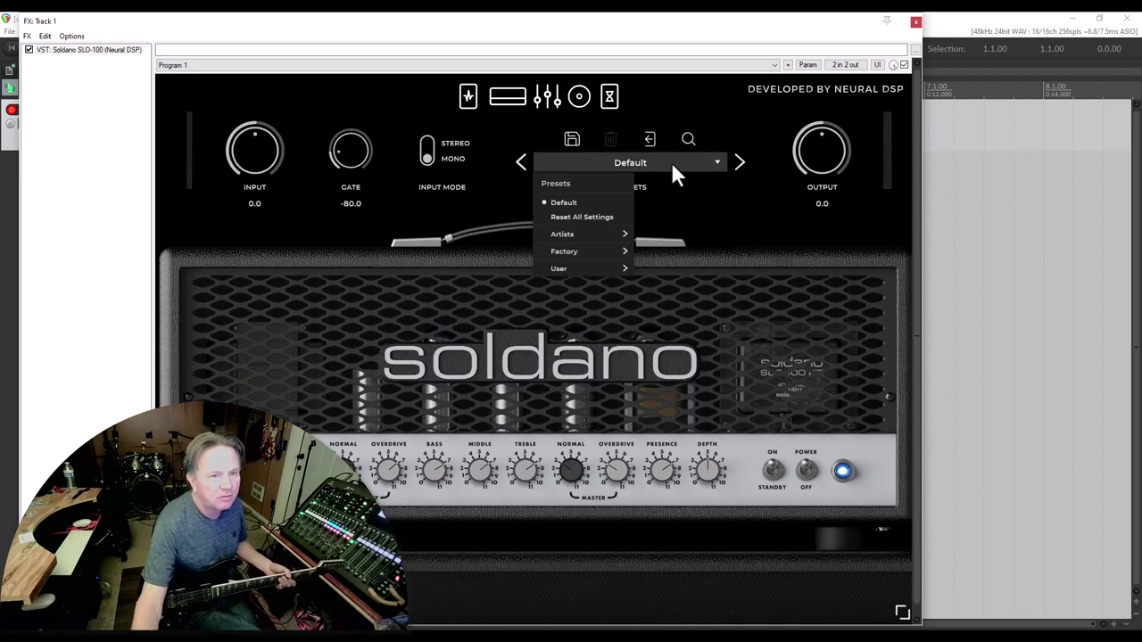
mouse_move(612, 234)
mouse_move(731, 241)
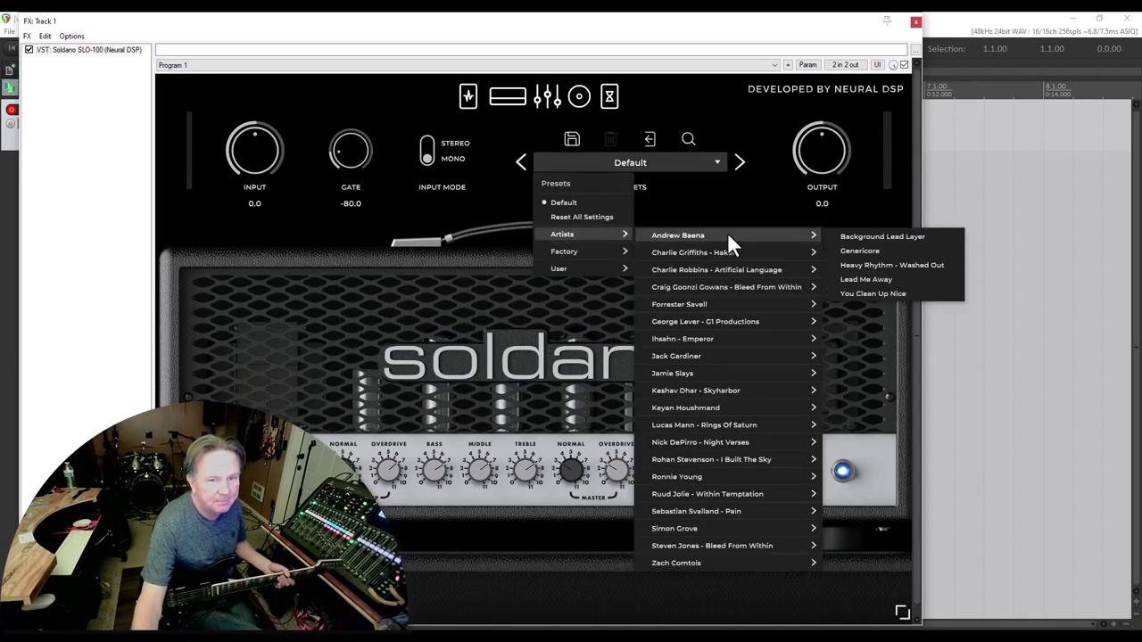
left_click(907, 250)
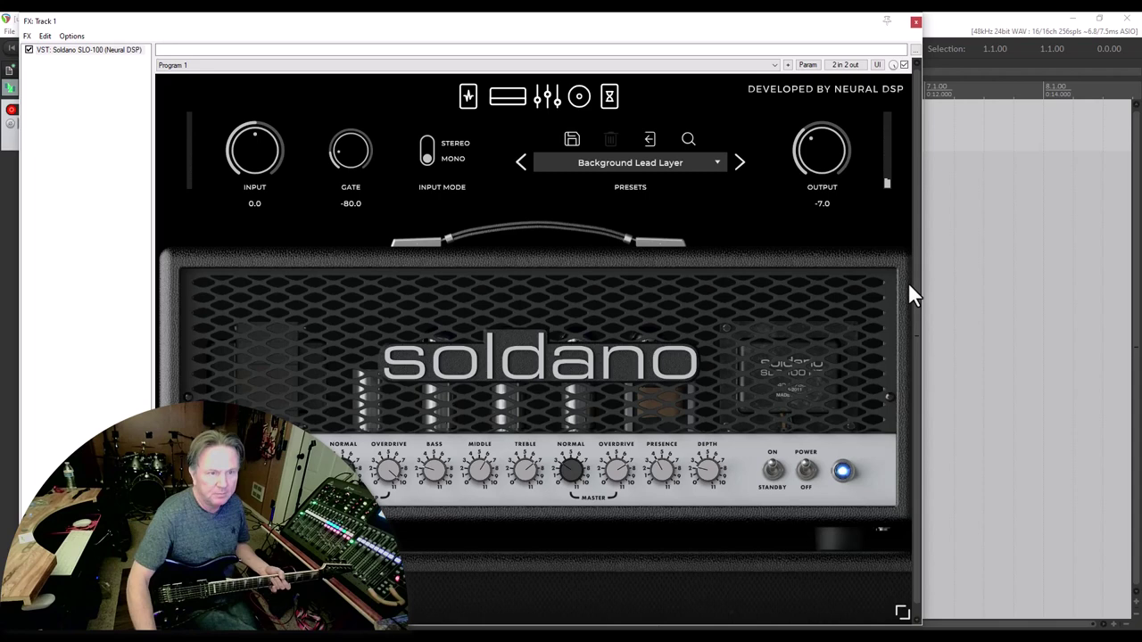
Step: Switch the amp to the Factory > All-round preset
left_click(718, 161)
mouse_move(609, 252)
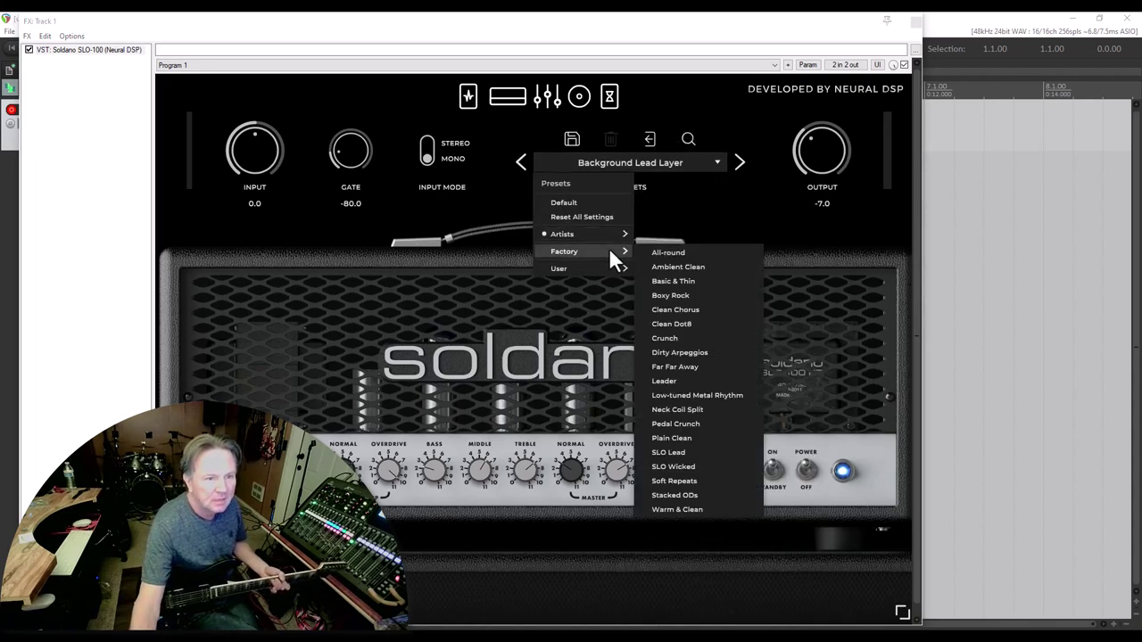
left_click(684, 254)
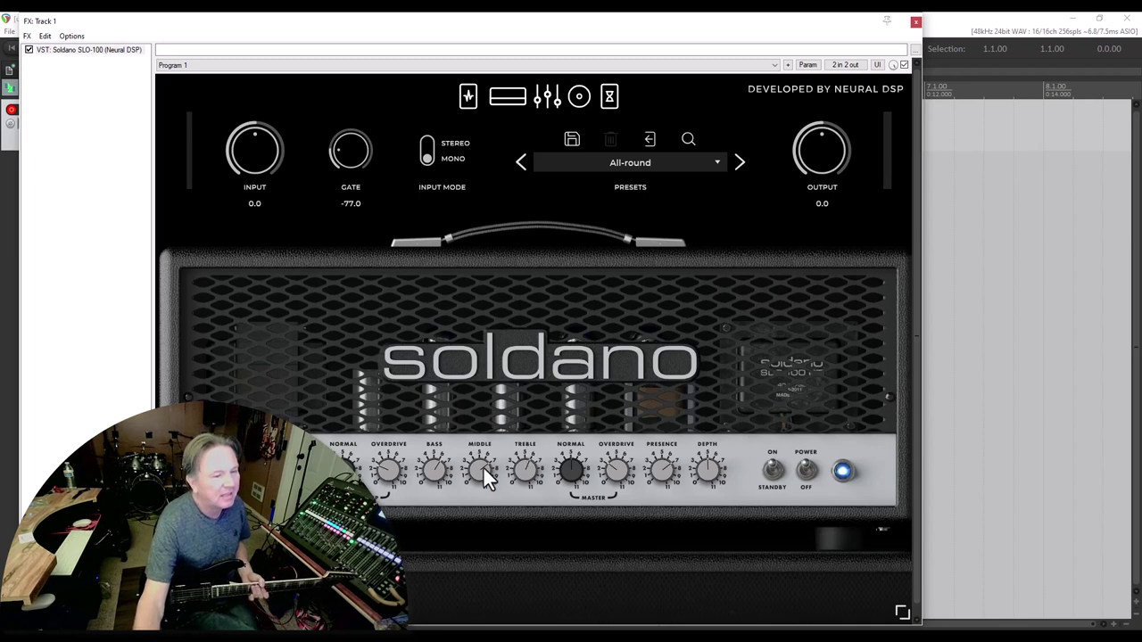
Step: Turn the All-round preset's Middle knob down, back up, then fine-tune it
left_click_drag(485, 472, 497, 527)
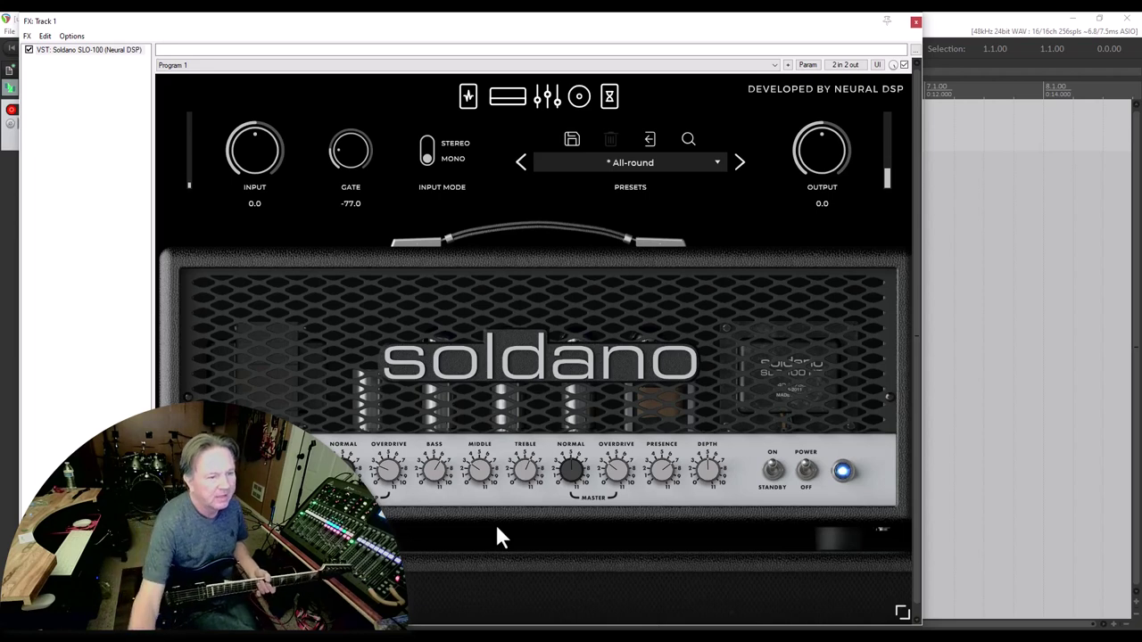
left_click_drag(496, 527, 499, 489)
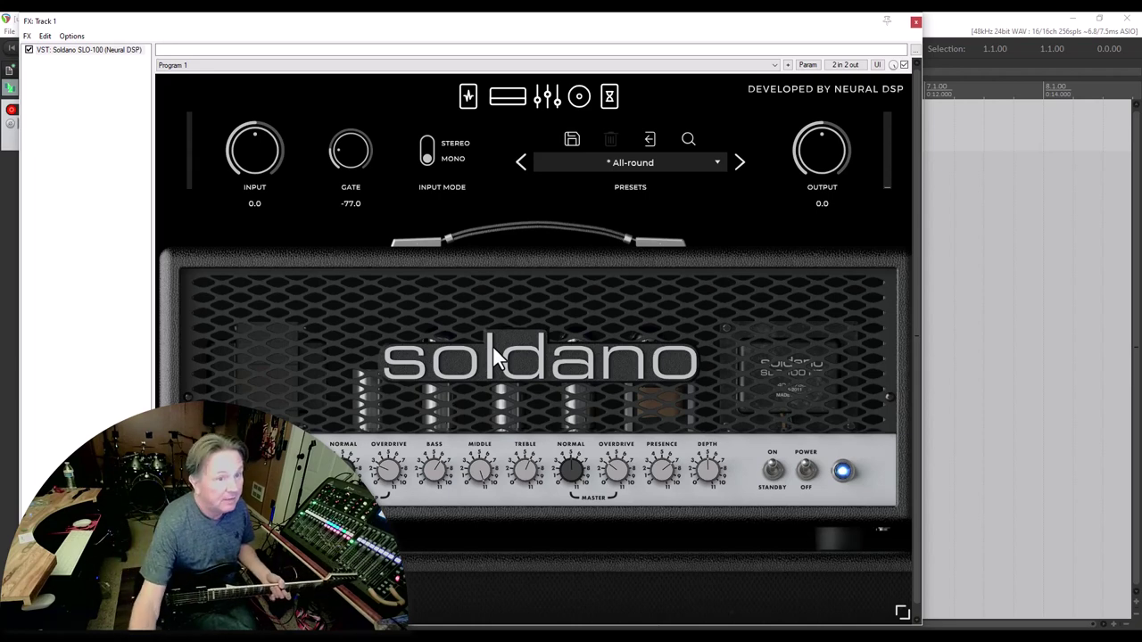
left_click_drag(476, 473, 487, 578)
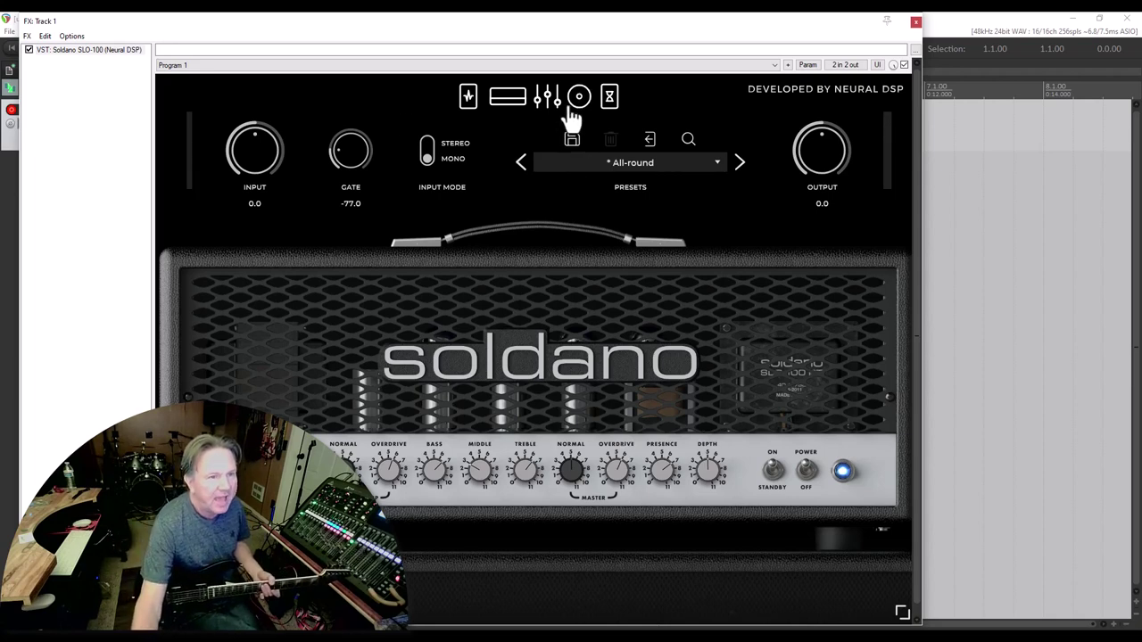
Step: Show the delay and reverb pedals page and switch the reverb pedal on
left_click(611, 98)
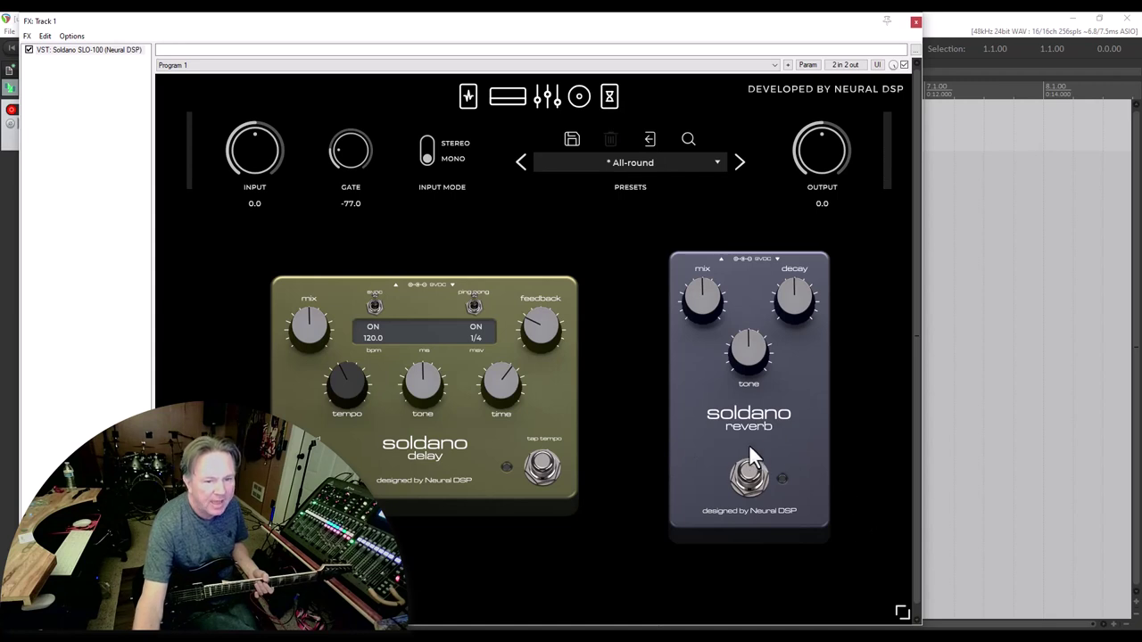
left_click(750, 473)
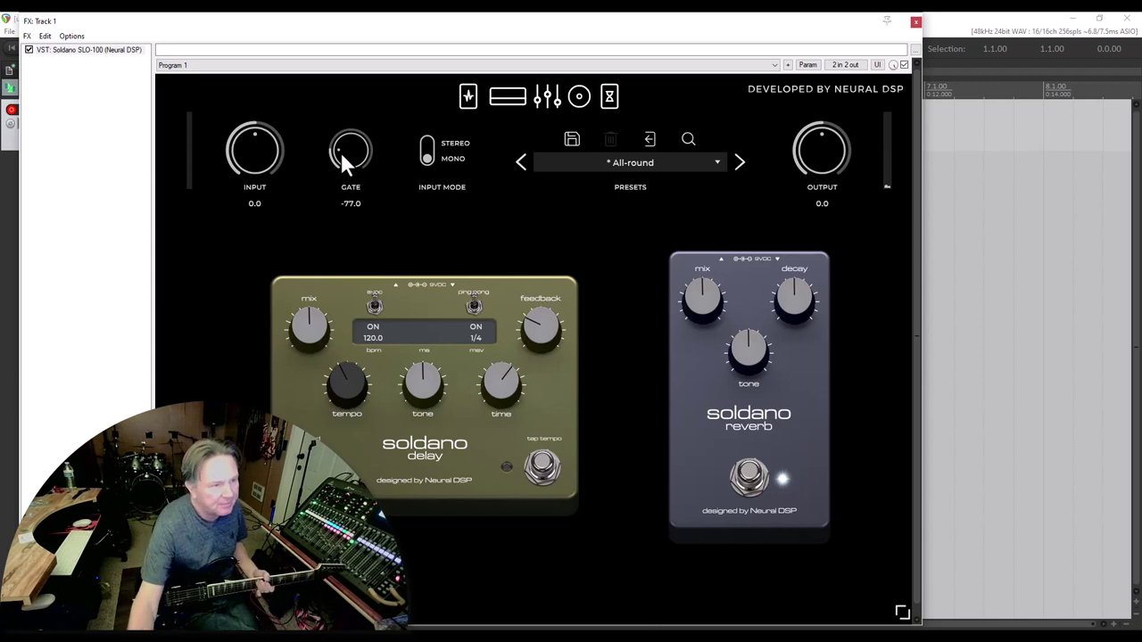
Step: Lower the amp's noise gate threshold to -96.0 so it switches off
left_click_drag(340, 147, 373, 189)
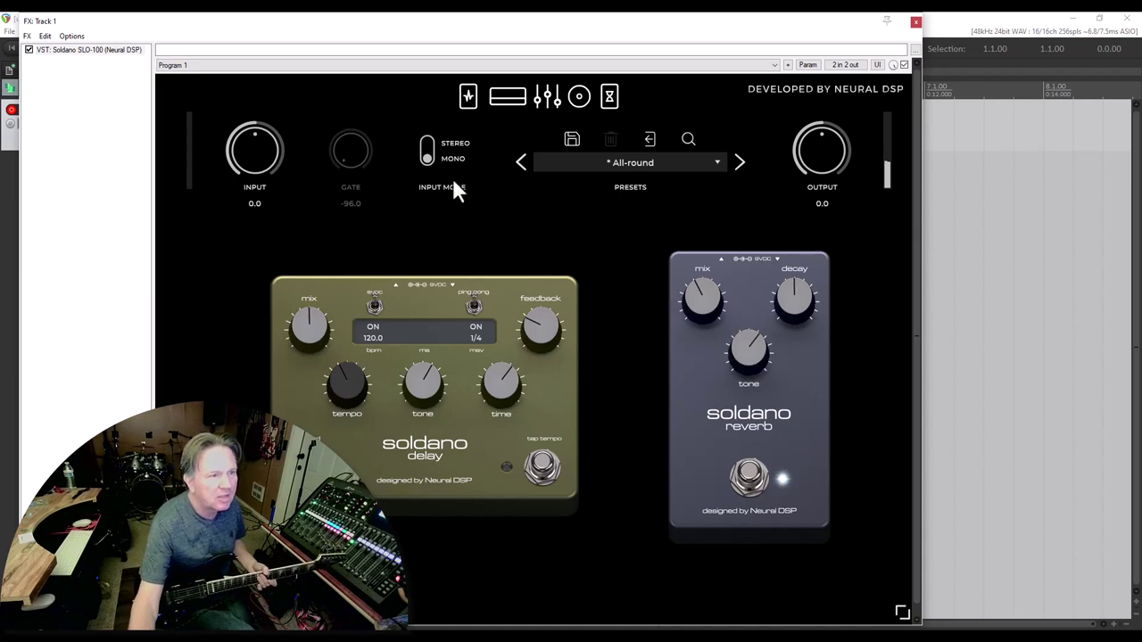
Step: Nudge the gate around -92.9, then bring it back down to -96.0 (off)
left_click_drag(348, 163, 347, 159)
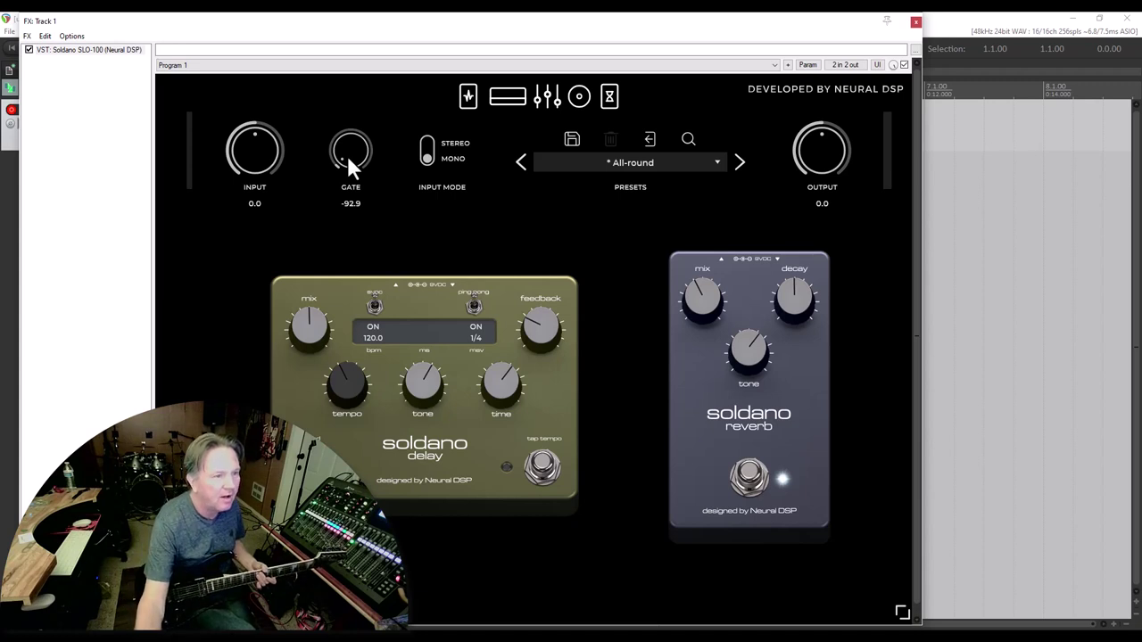
mouse_move(348, 159)
left_mouse_down()
mouse_move(357, 171)
mouse_move(349, 156)
left_mouse_up()
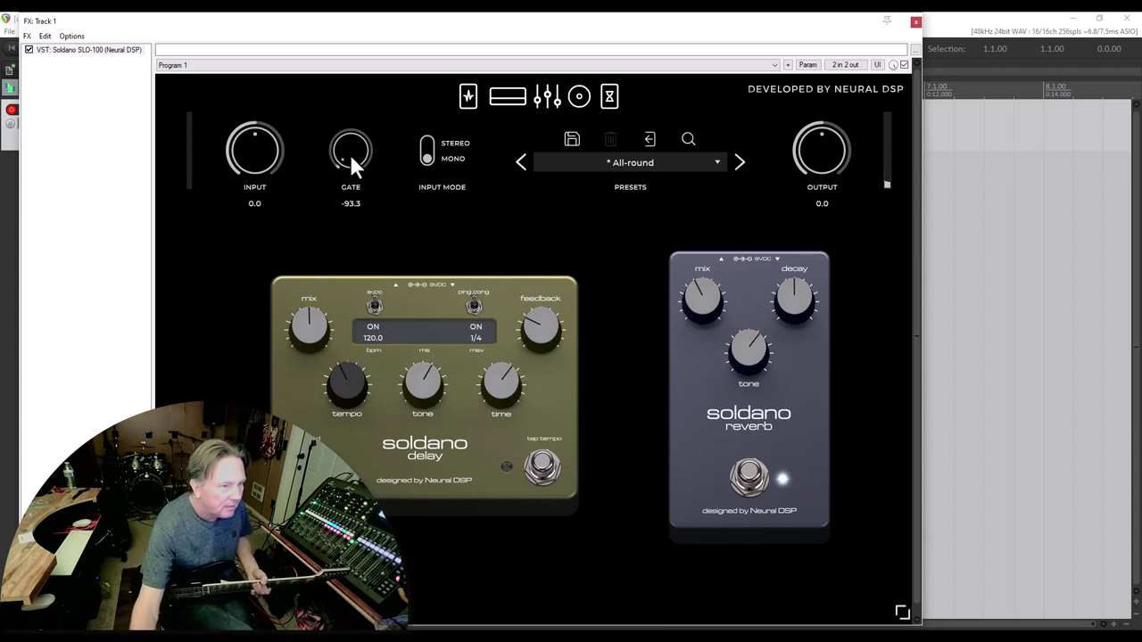
left_click_drag(351, 157, 349, 162)
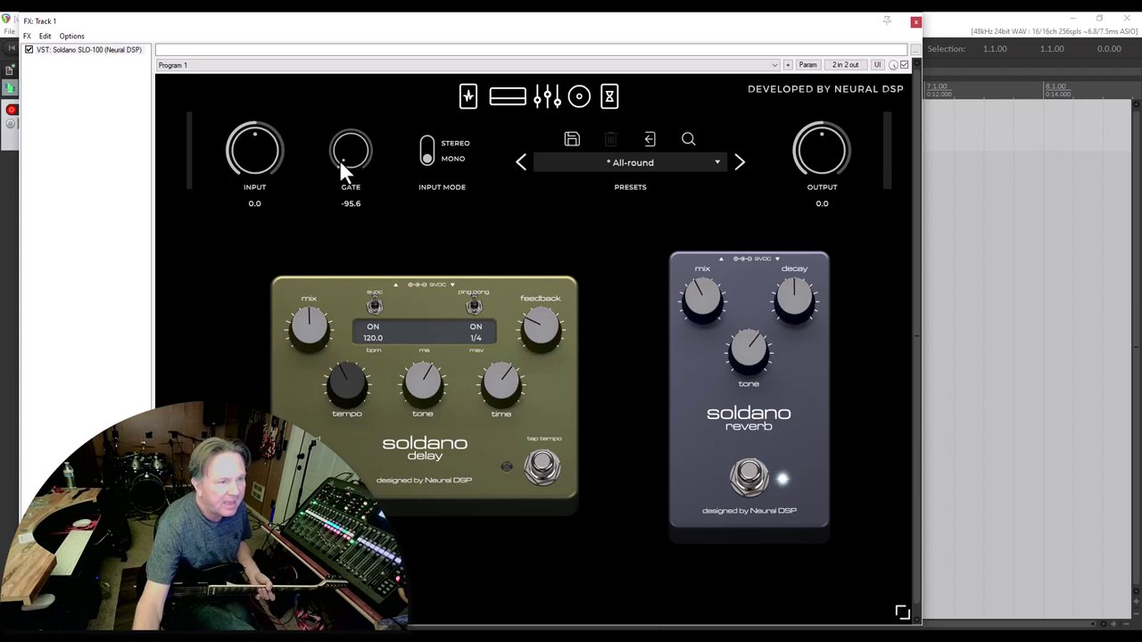
left_click(352, 205)
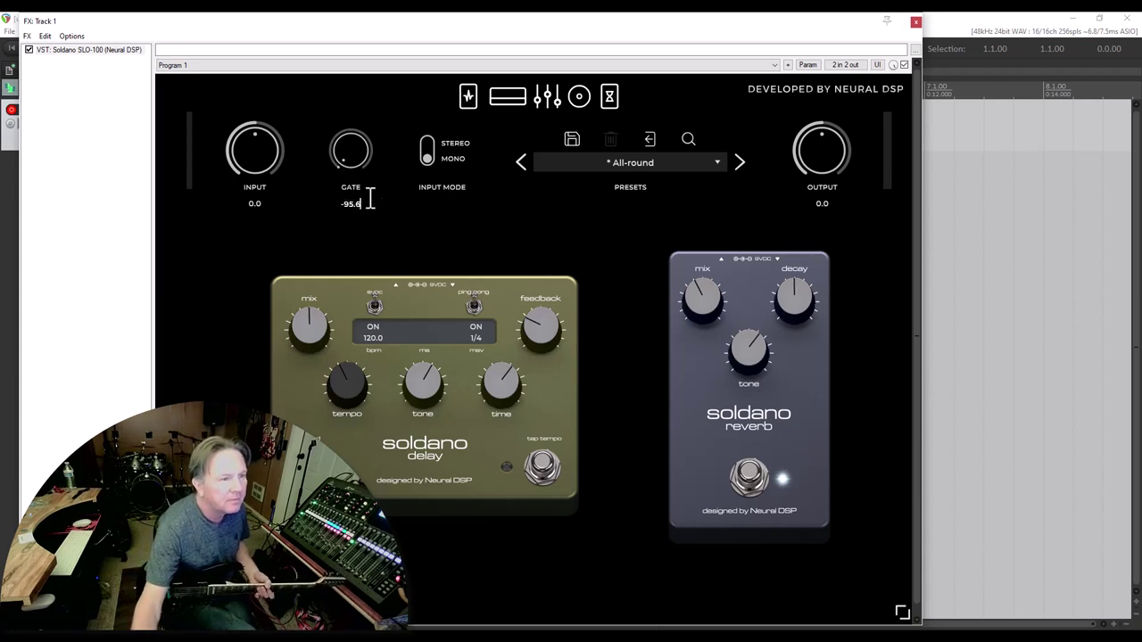
double_click(349, 203)
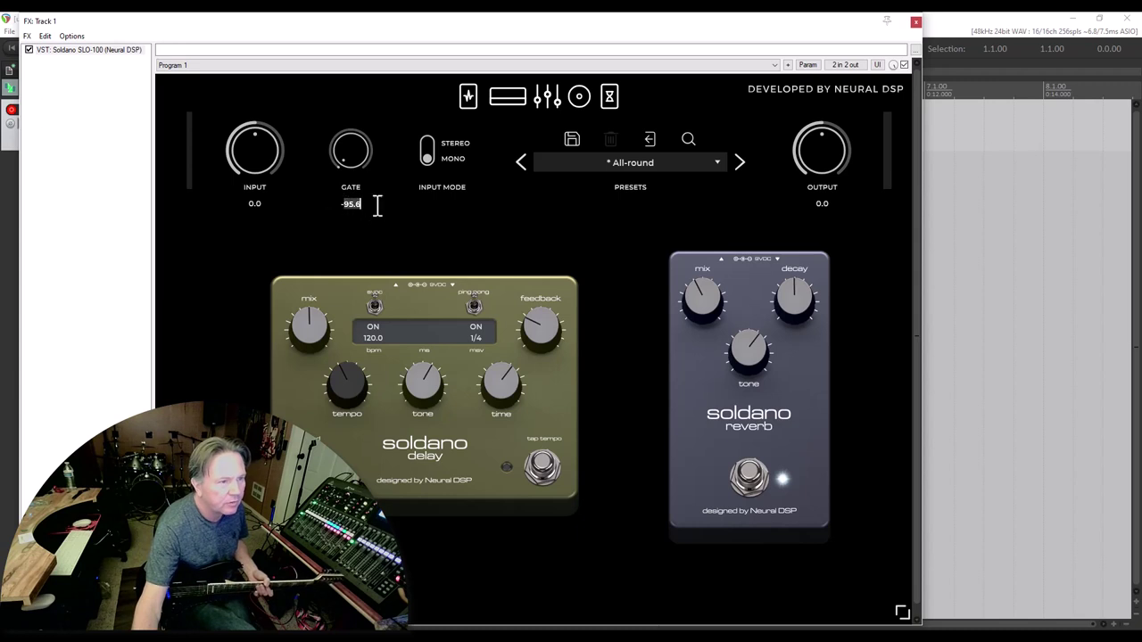
left_click(345, 154)
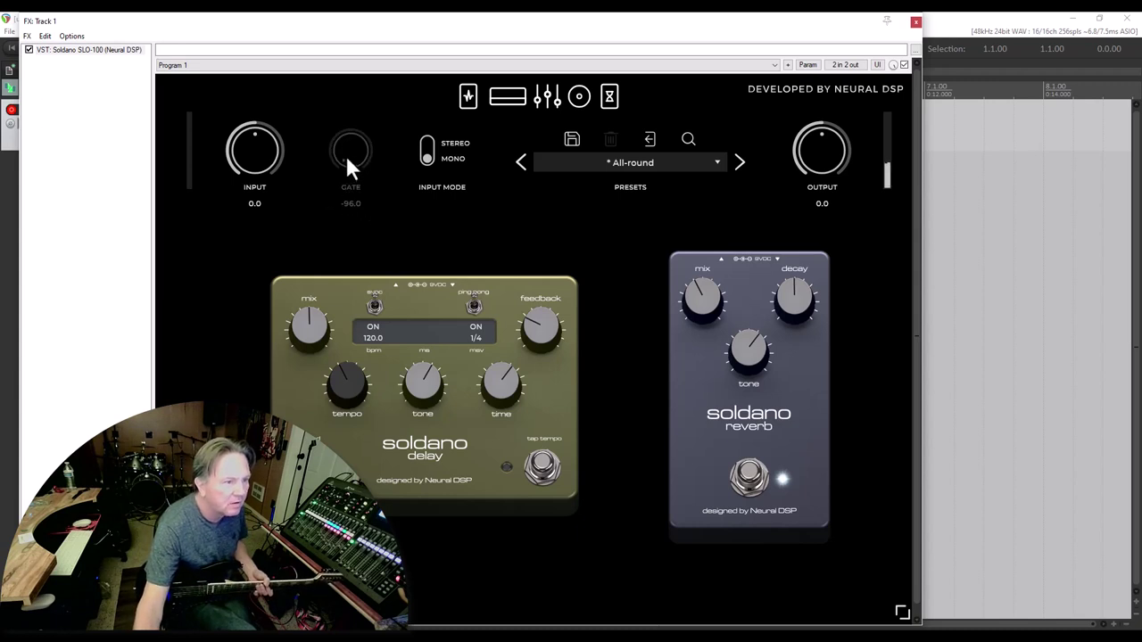
scroll(345, 152, "down", 2)
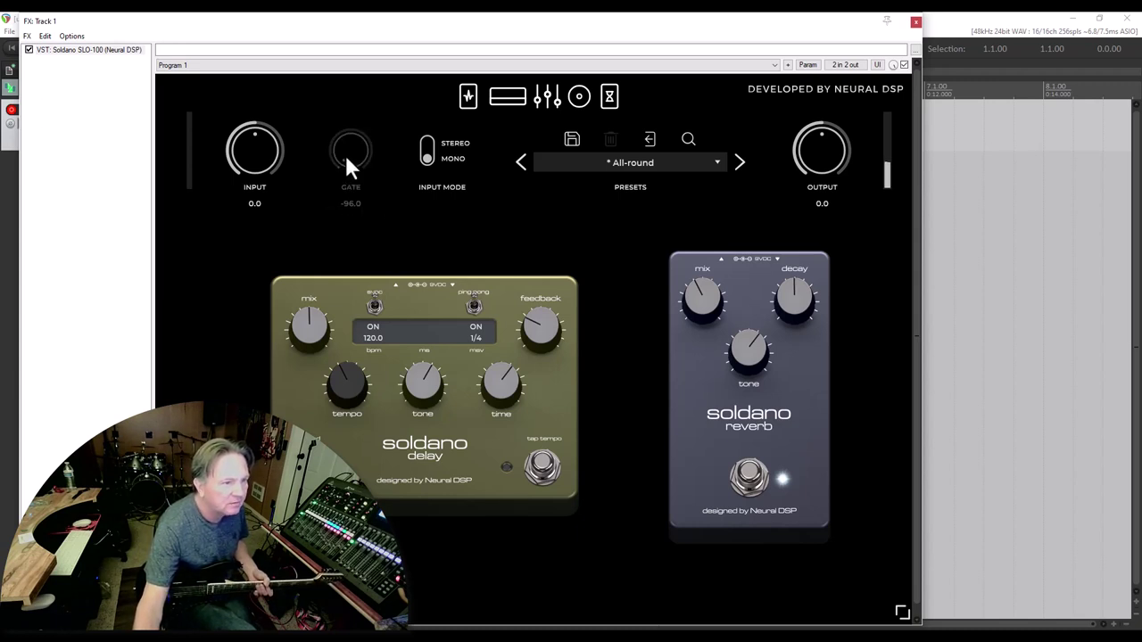
scroll(344, 153, "up", 4)
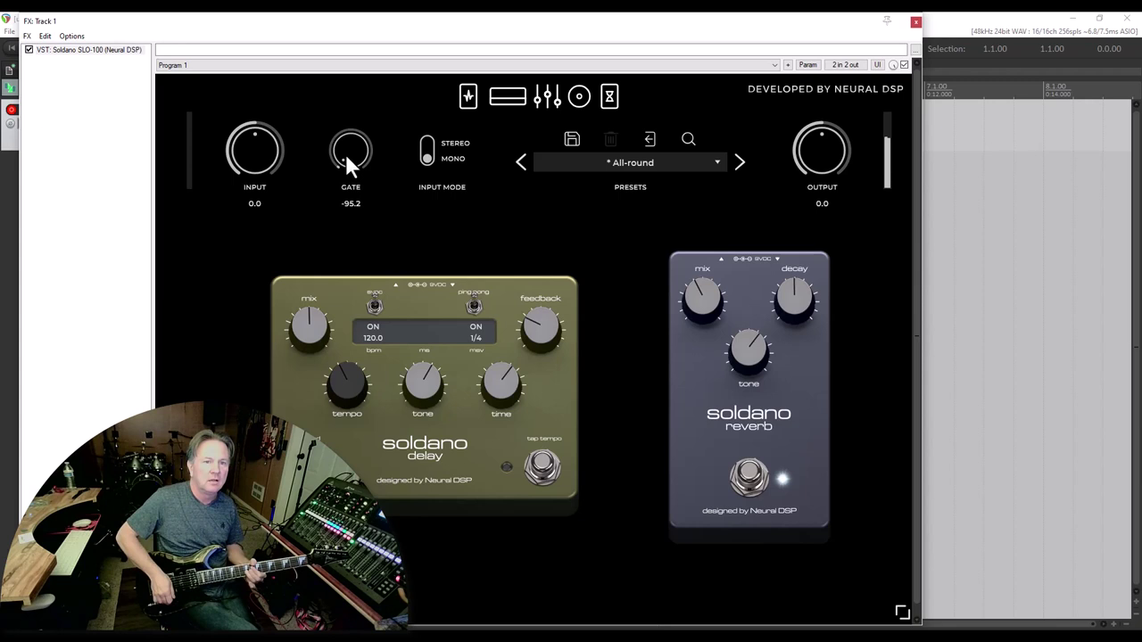
scroll(345, 153, "down", 4)
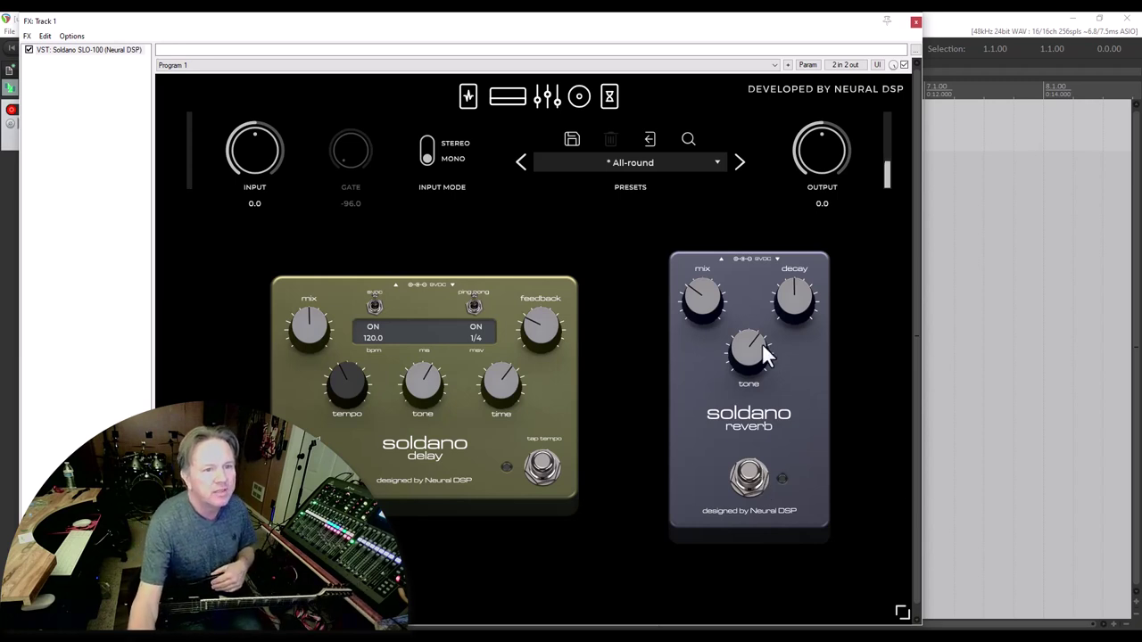
Step: Save the current settings as user preset 'Matt Dry', then re-enable the reverb pedal
left_click(572, 141)
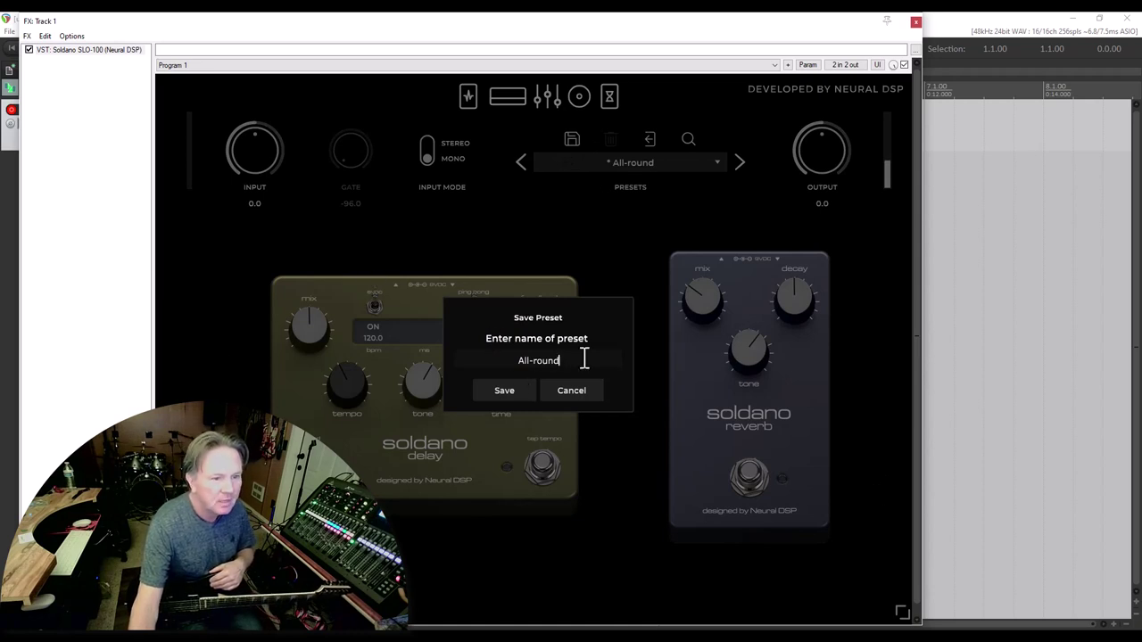
left_click_drag(565, 360, 448, 360)
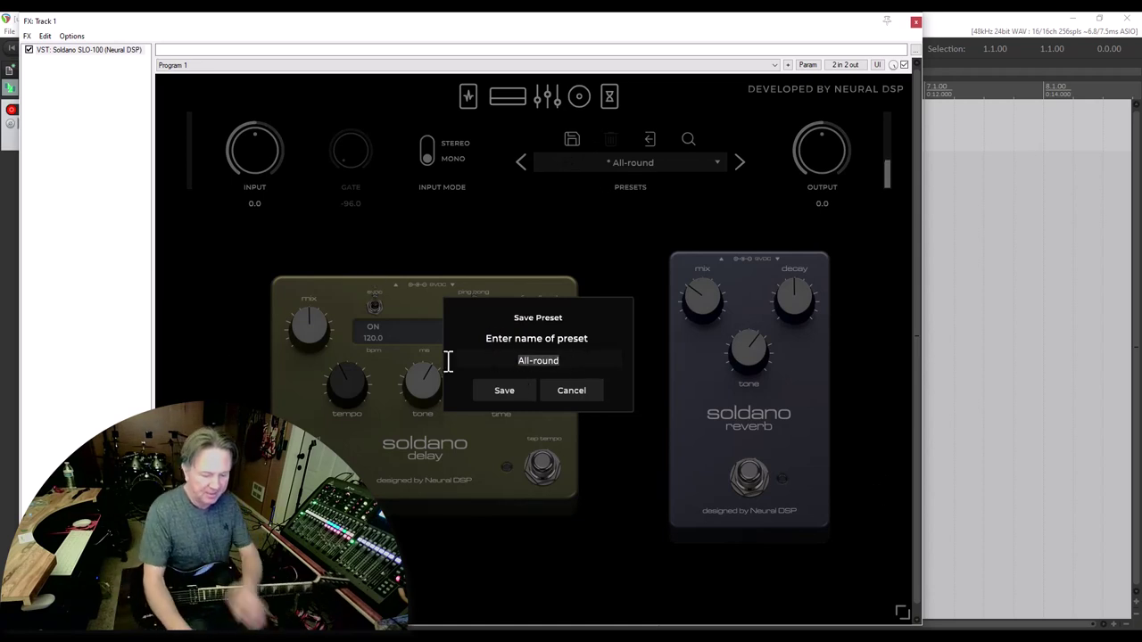
type("Matt D")
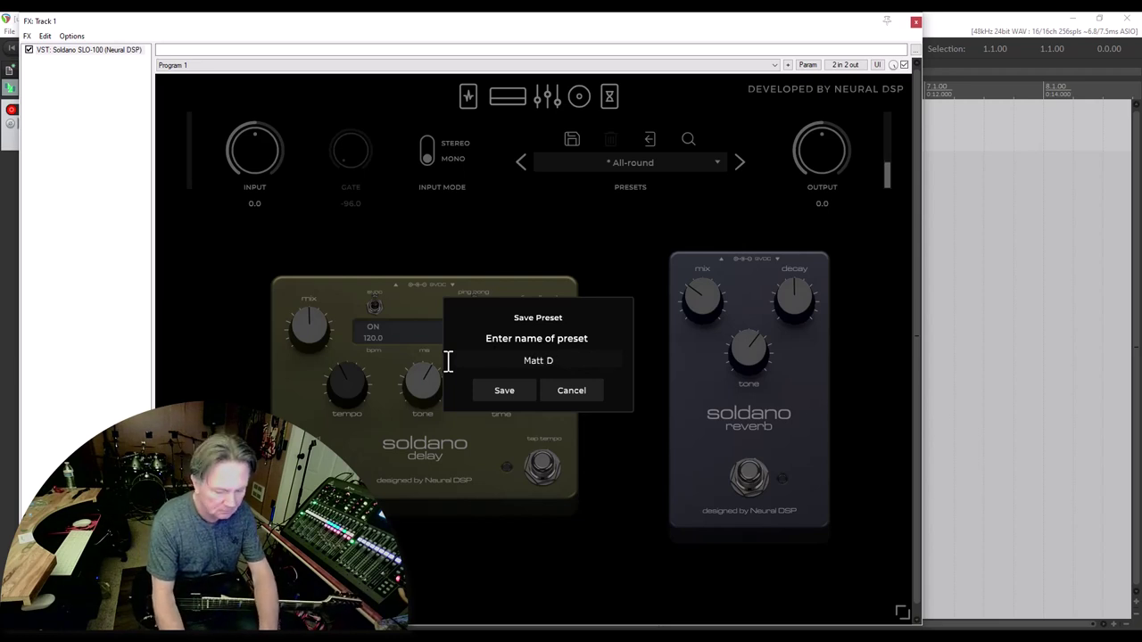
type("ry")
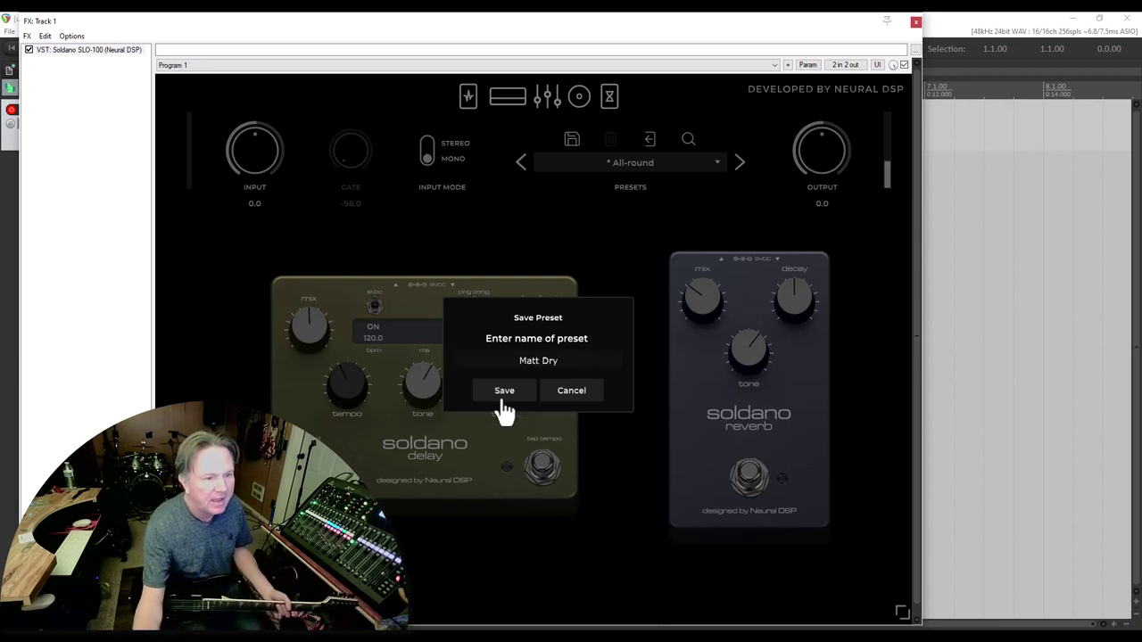
left_click(502, 393)
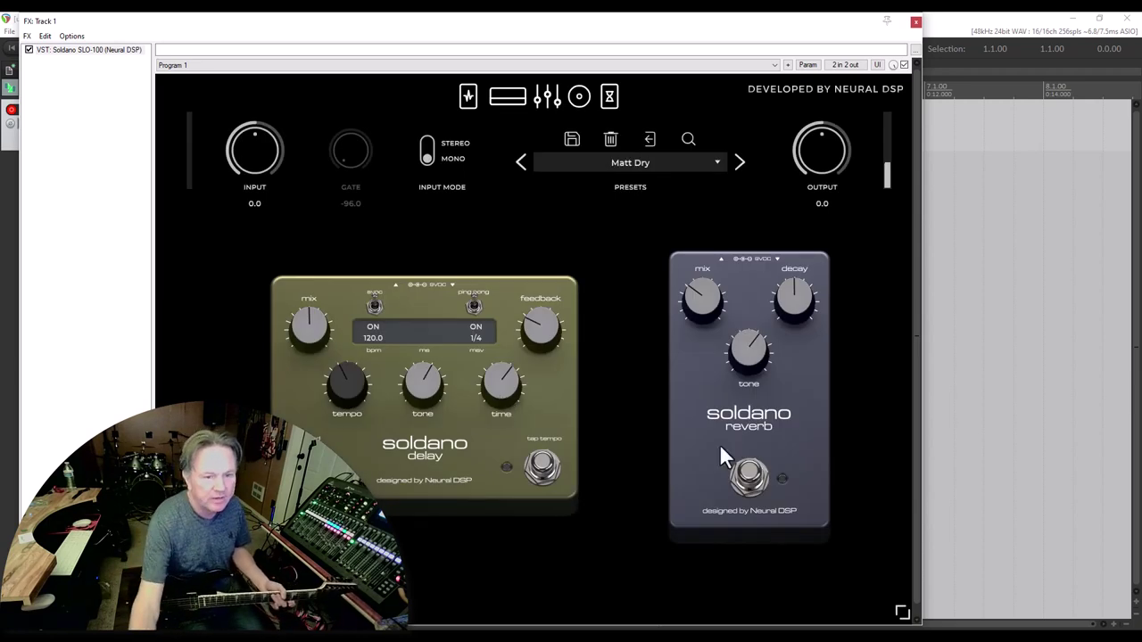
left_click(755, 480)
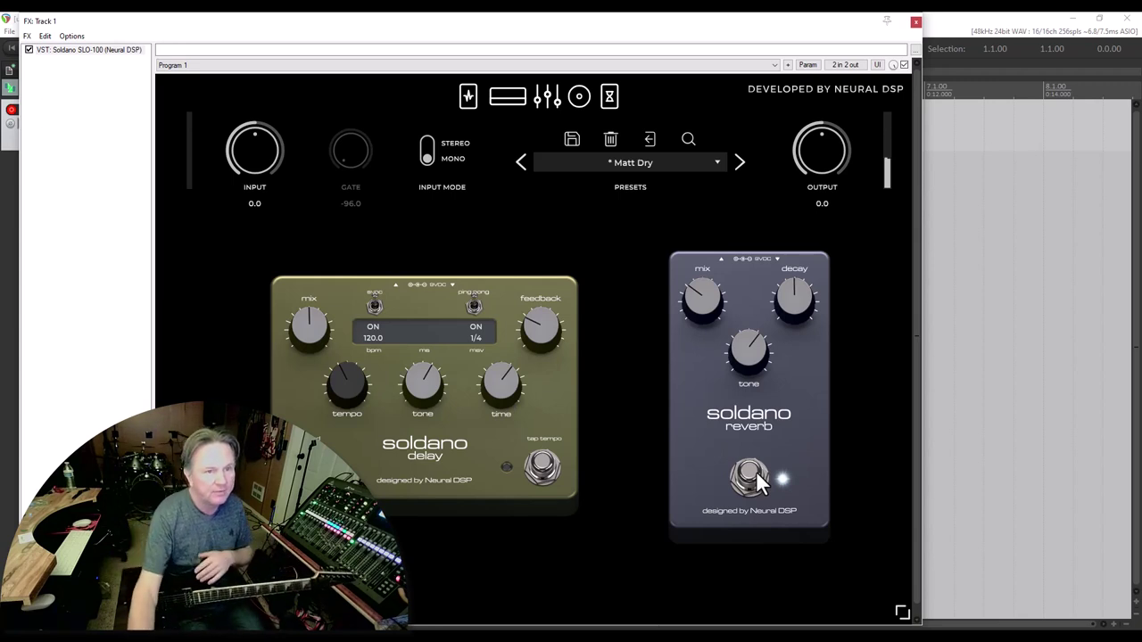
Step: Change the preset name from Matt Dry to 'Matt Verb' and save it as a new preset
left_click(571, 140)
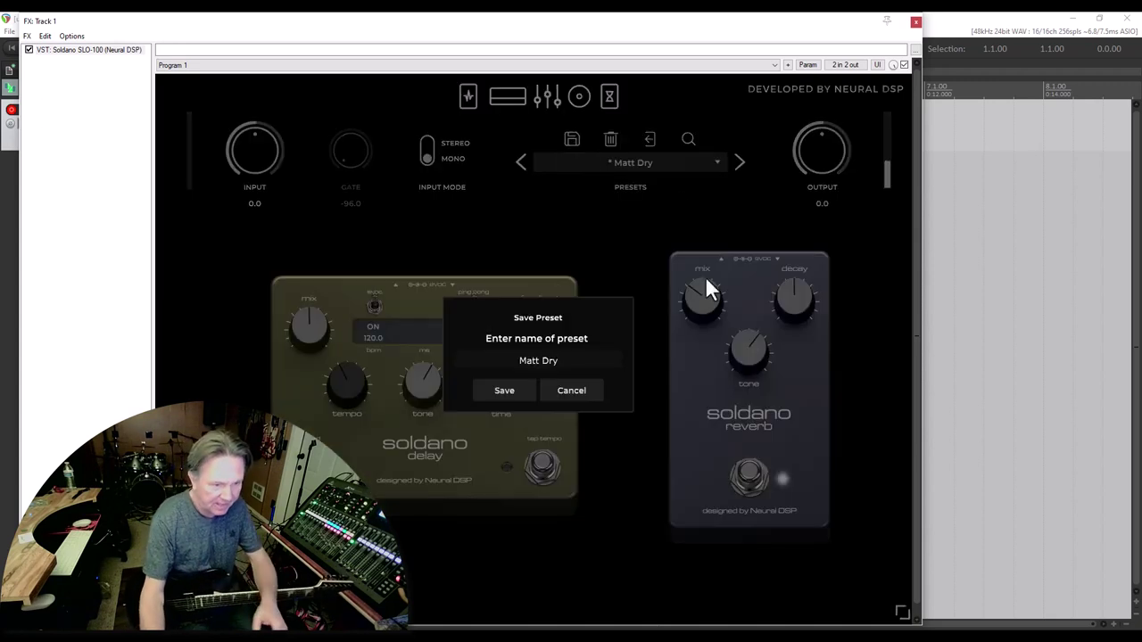
key("BackSpace")
key("BackSpace")
key("BackSpace")
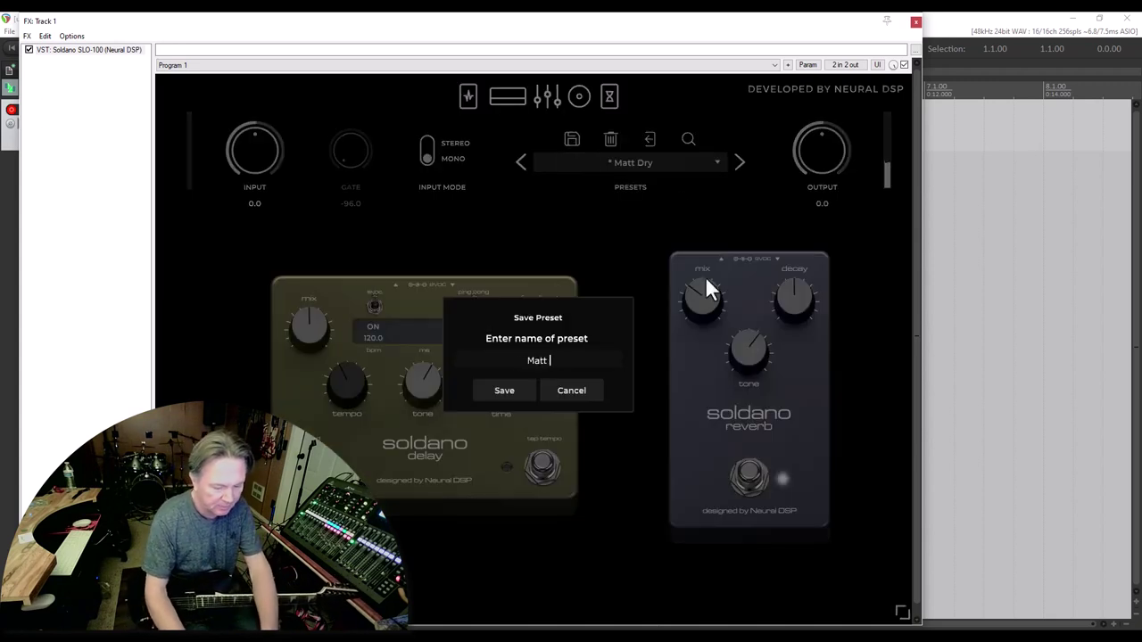
type("Verb")
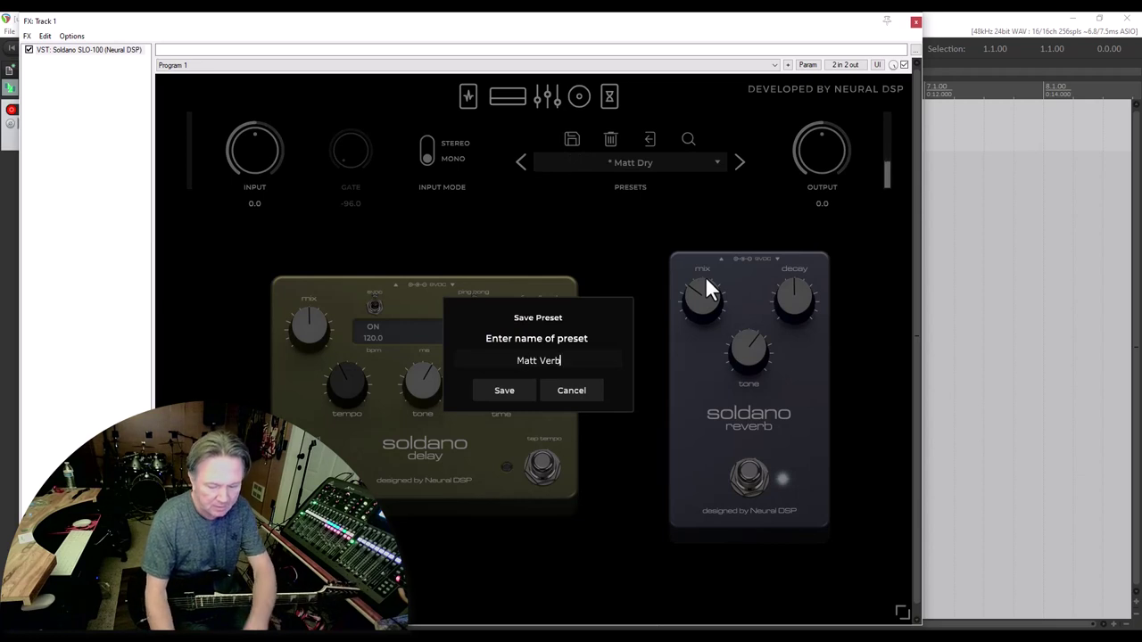
left_click(477, 397)
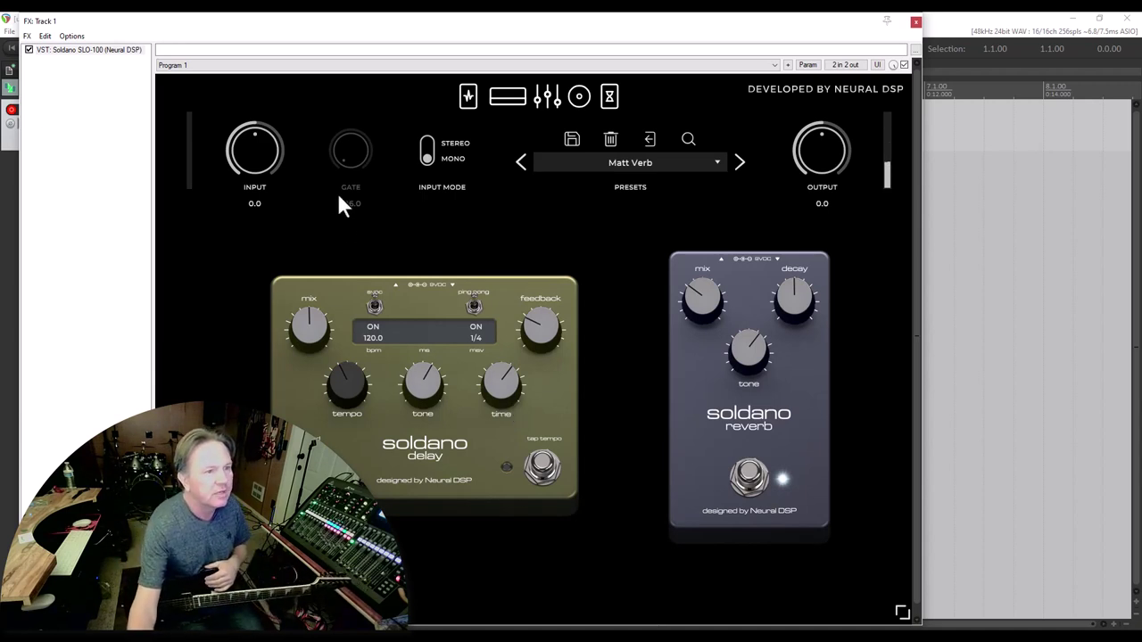
Step: Re-enable the noise gate at -86.4
left_click(348, 148)
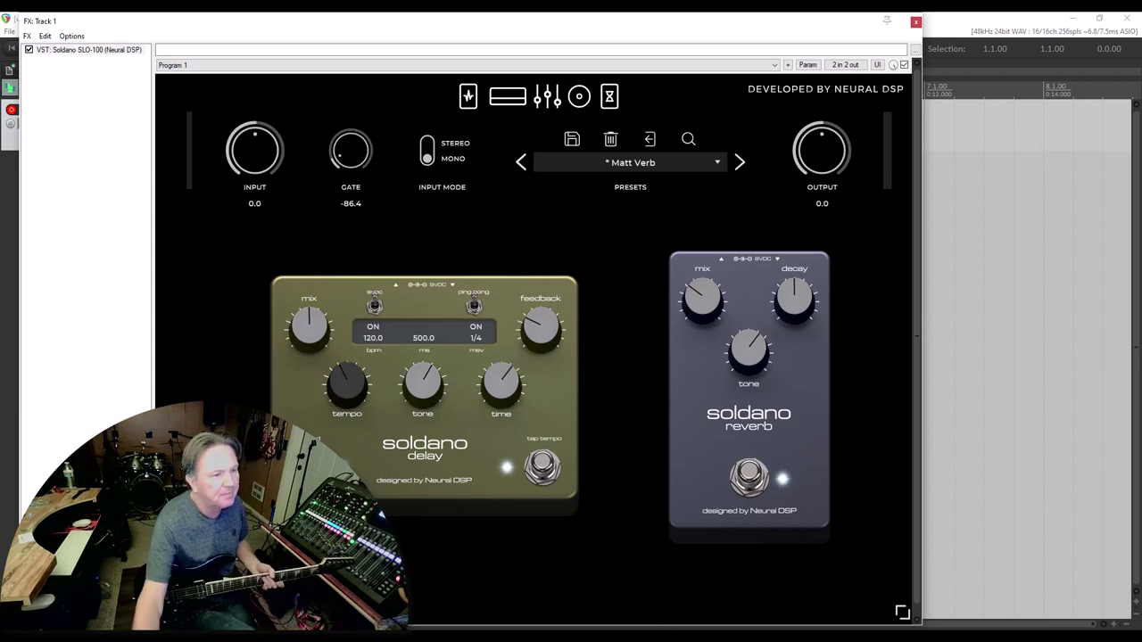
Step: Turn up the delay pedal's Mix knob for more audible echo
left_click_drag(304, 327, 302, 298)
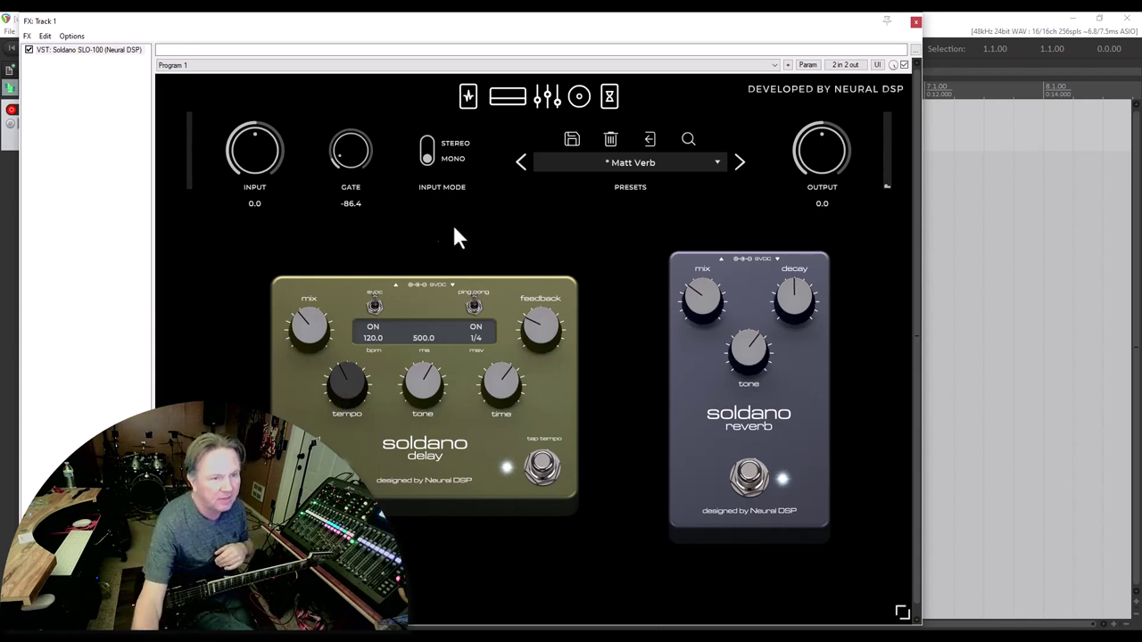
Step: Save the current Soldano settings as a new preset named 'Matt Verb Del'
left_click(572, 139)
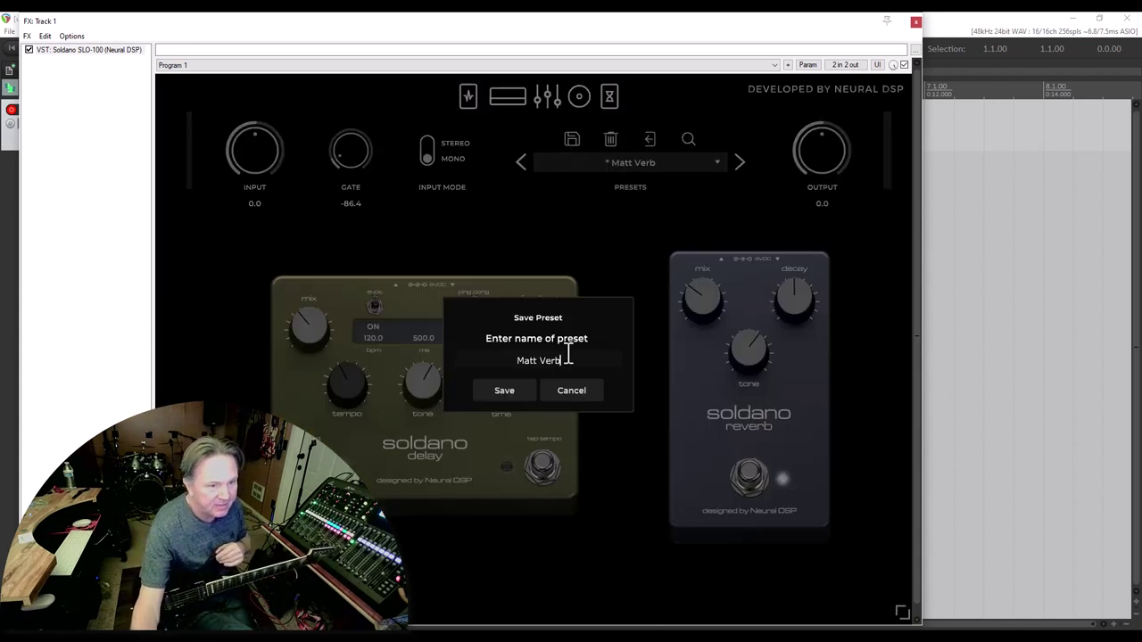
type("Del")
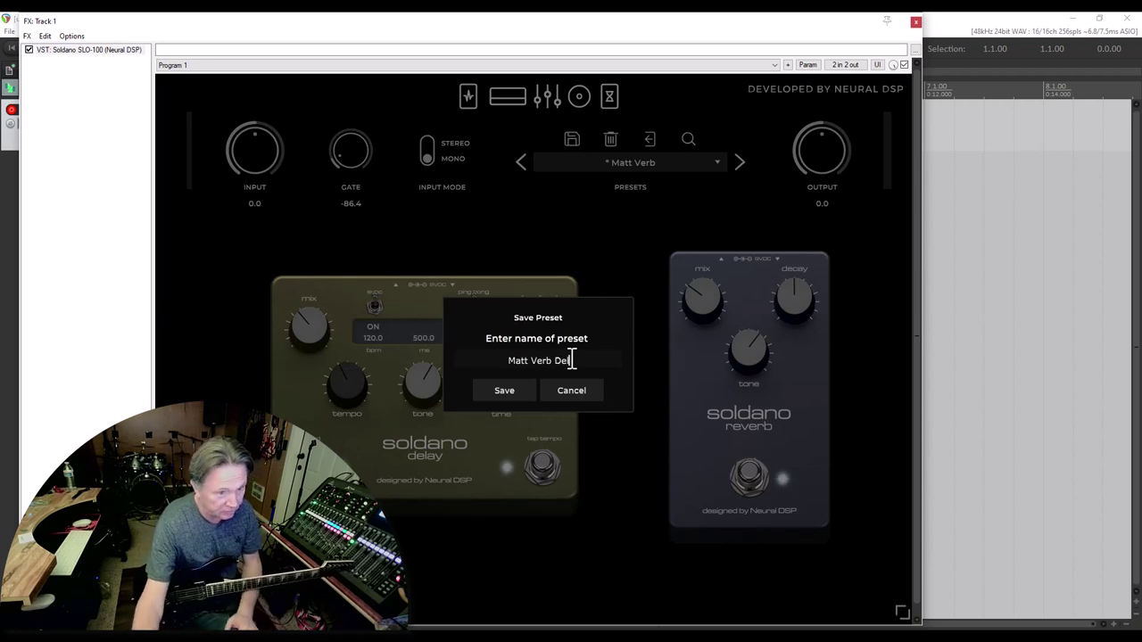
left_click(505, 394)
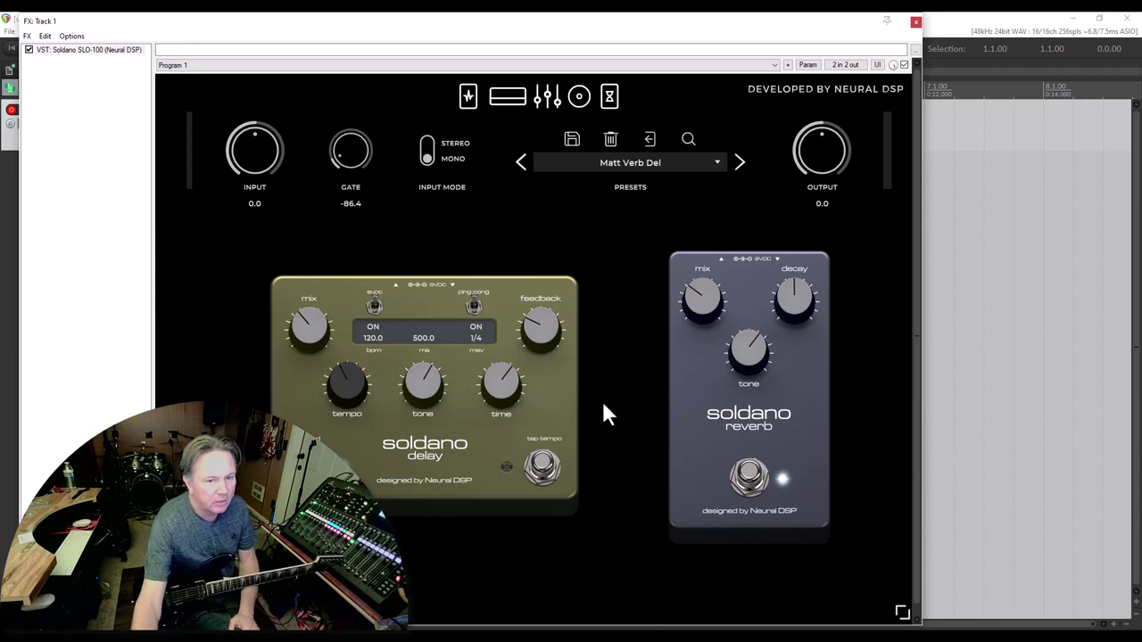
Step: Switch the reverb pedal off and save the settings as preset 'Matt Del'
left_click(752, 478)
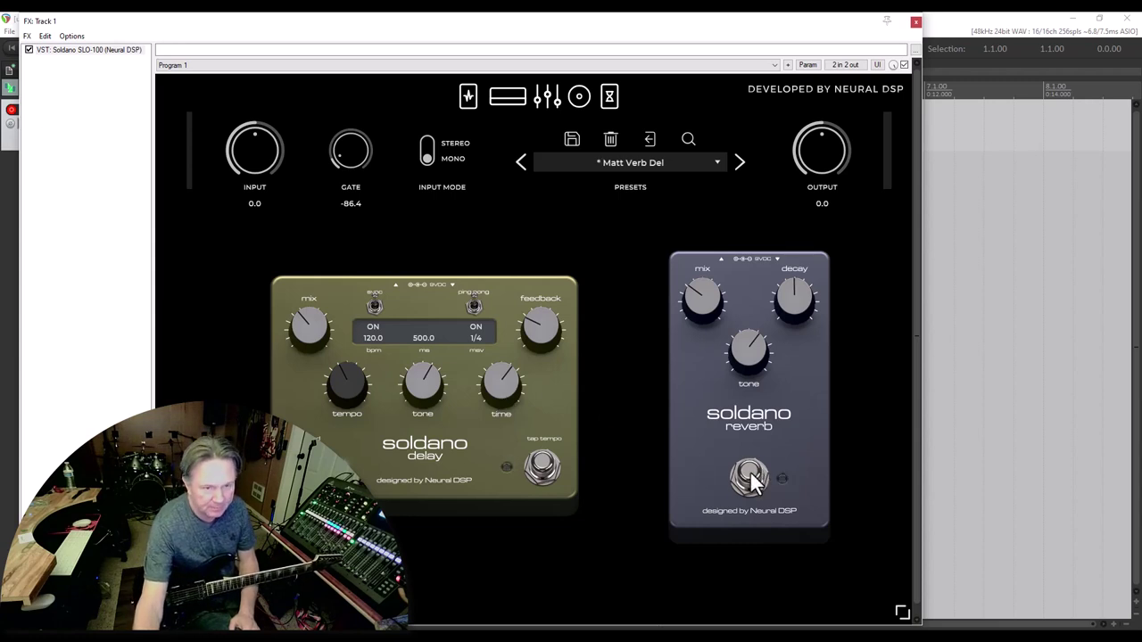
left_click(660, 160)
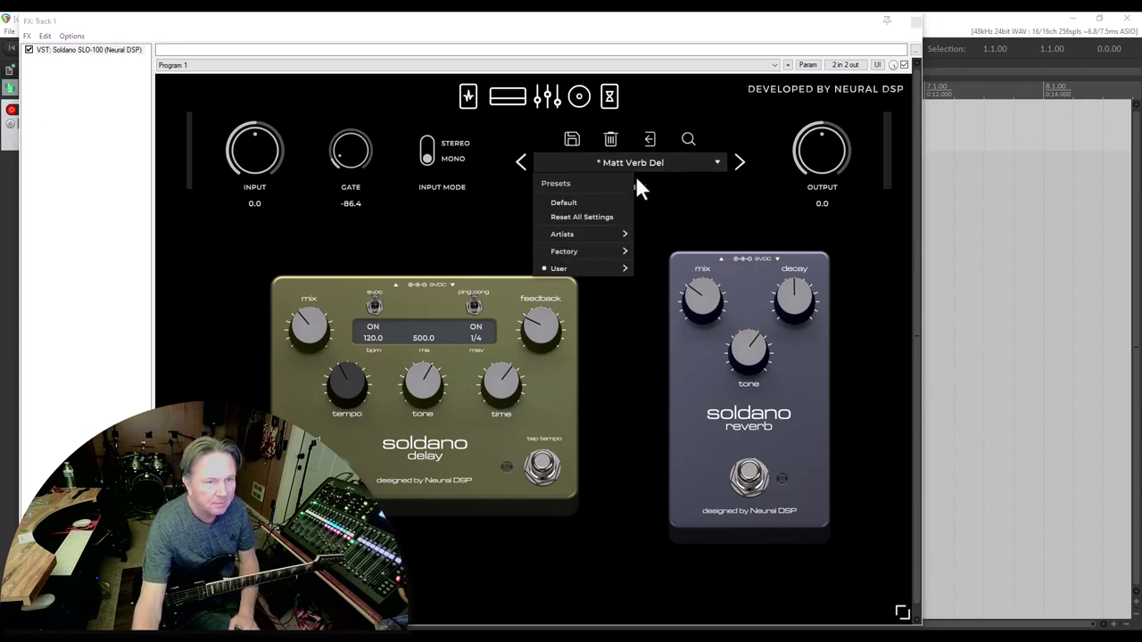
left_click(572, 141)
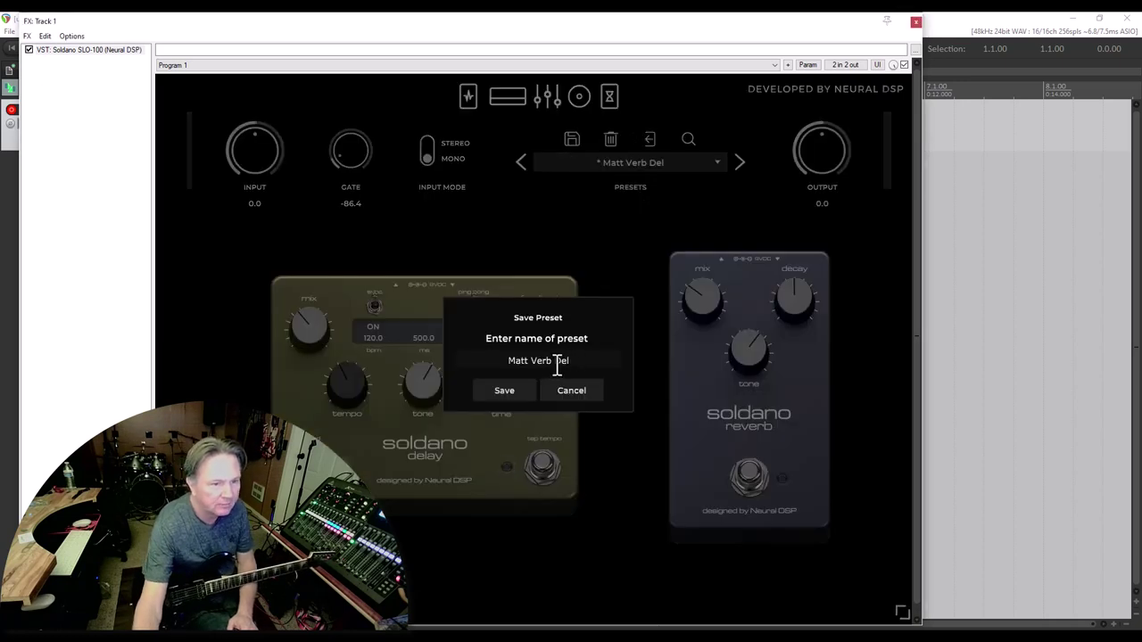
key("BackSpace")
key("BackSpace")
key("BackSpace")
key("BackSpace")
key("BackSpace")
key("BackSpace")
key("BackSpace")
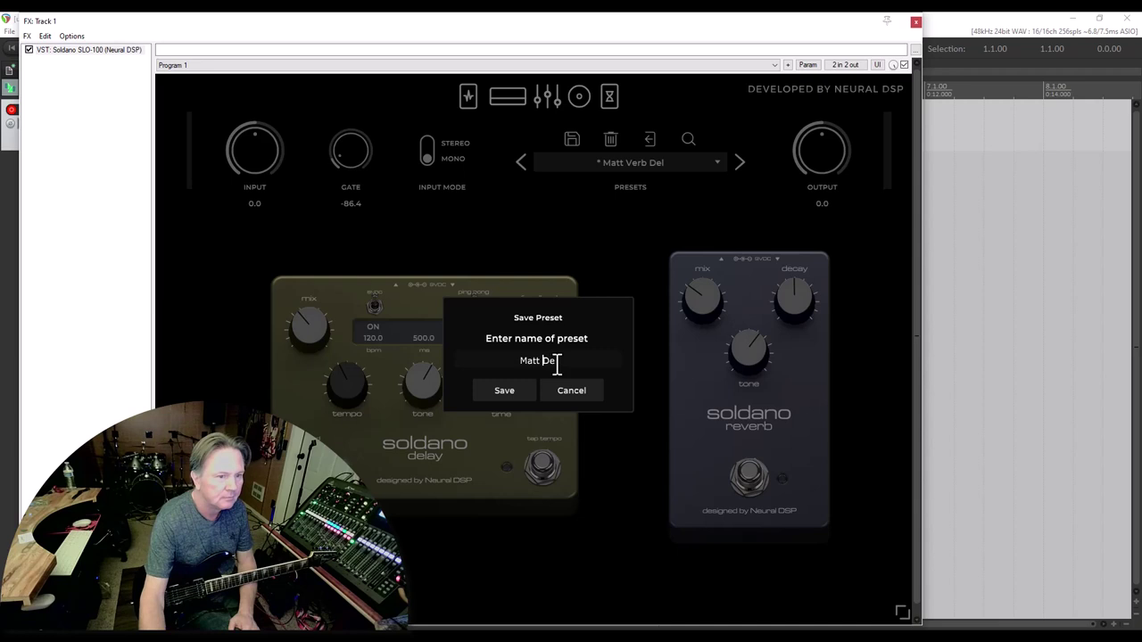
type("Del")
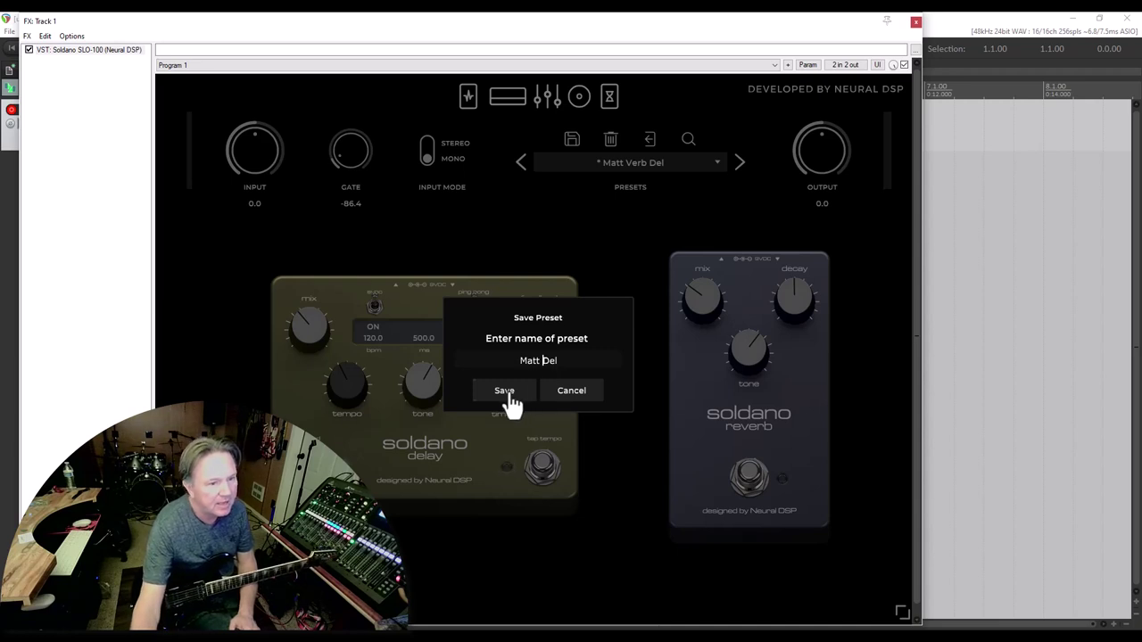
left_click(506, 392)
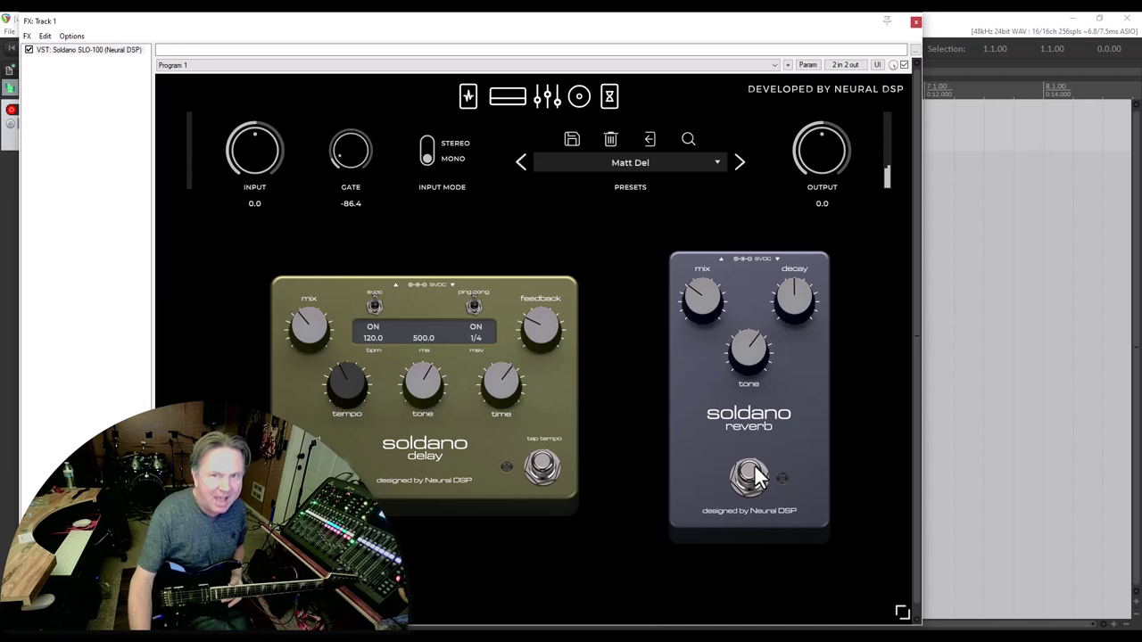
Step: Close the plugin window and bypass Track 1's effects for a dry recording
left_click(916, 21)
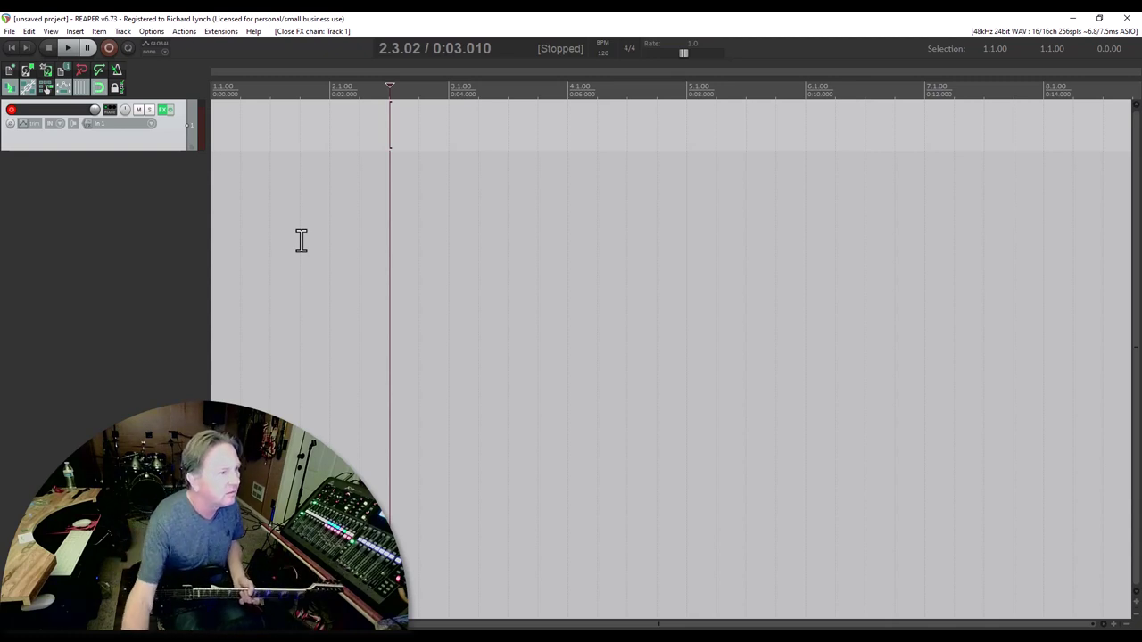
left_click(164, 110)
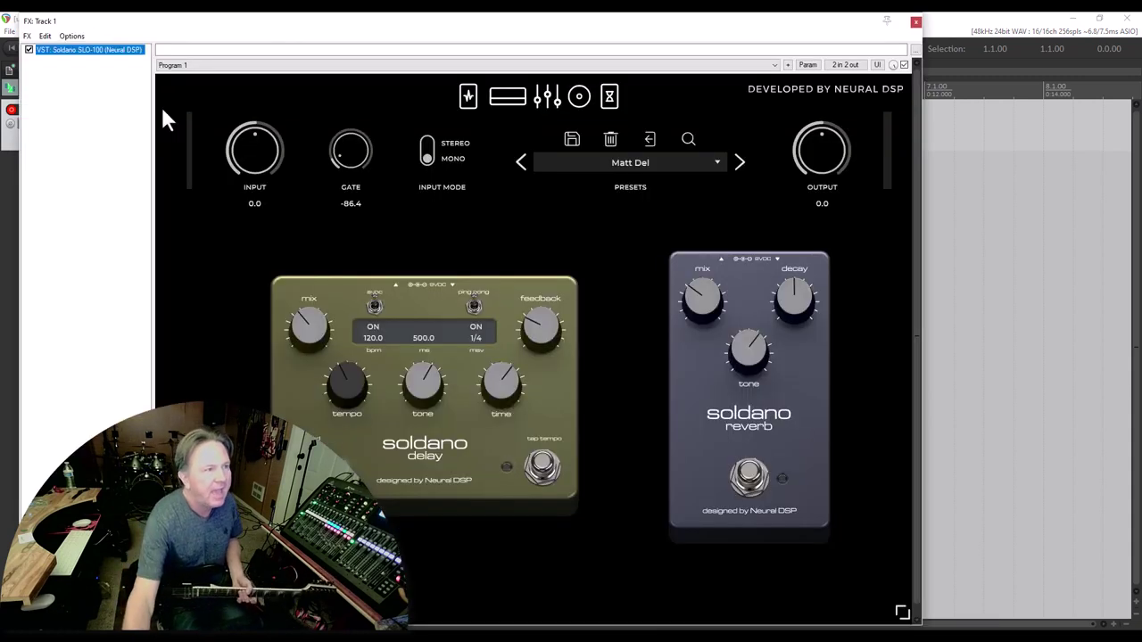
left_click(915, 21)
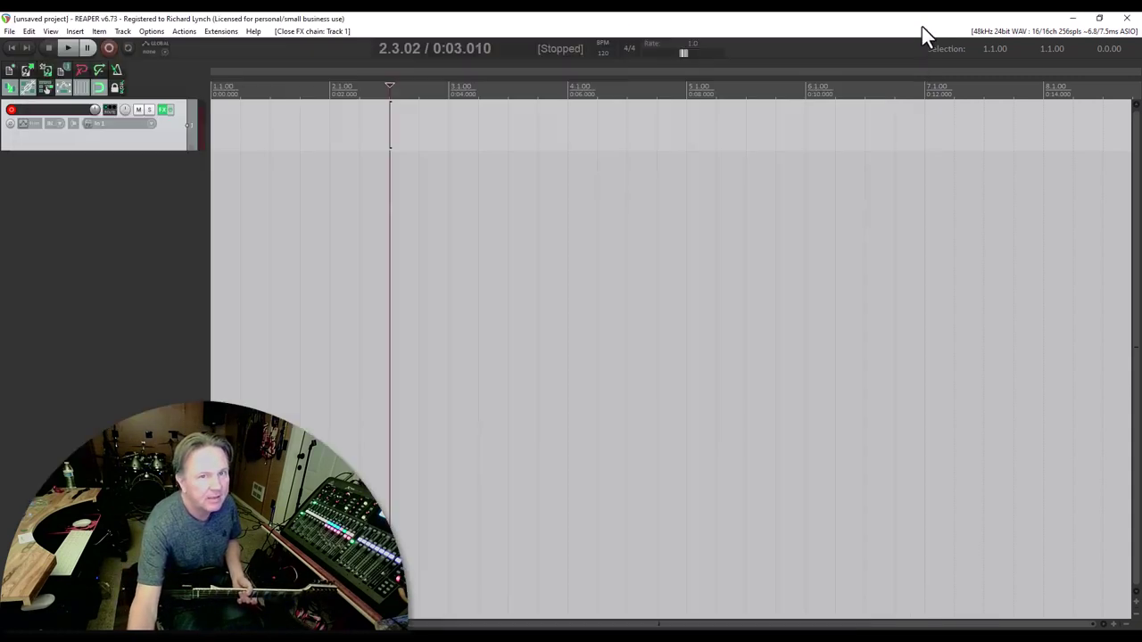
left_click(171, 112)
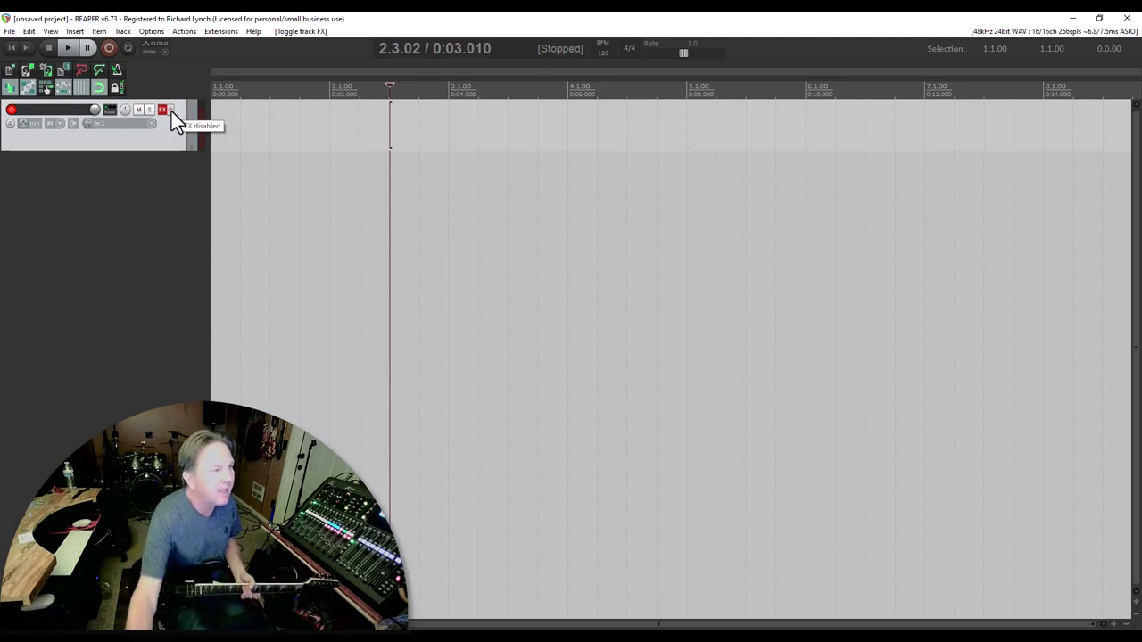
Step: Rewind to the start, set recording to time-selection auto punch, and record the guitar take
left_click(11, 47)
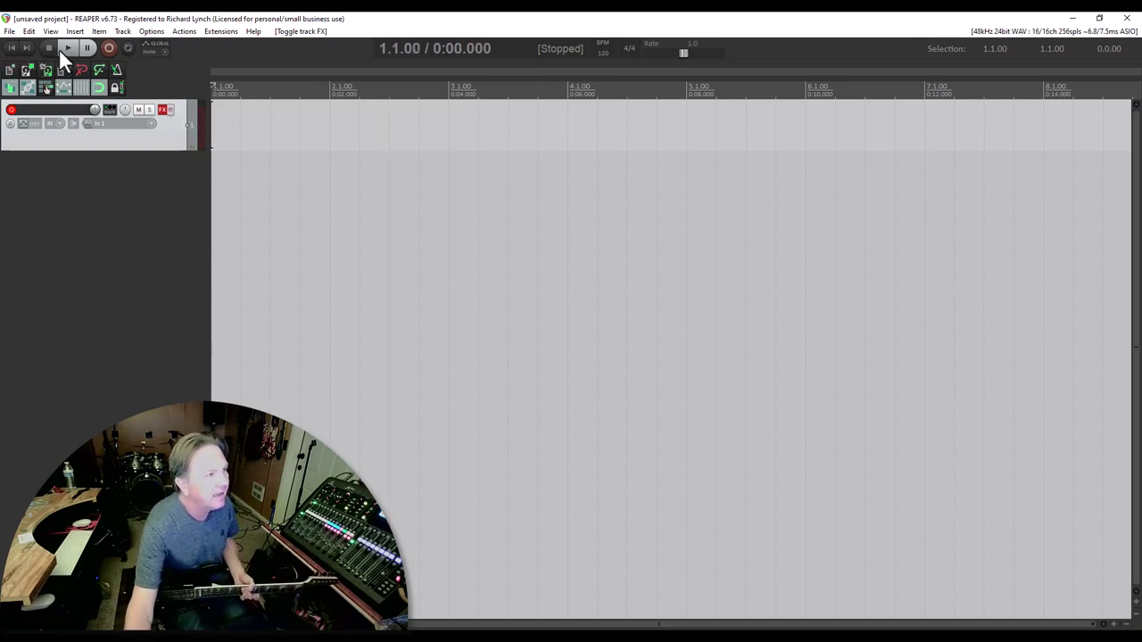
right_click(110, 51)
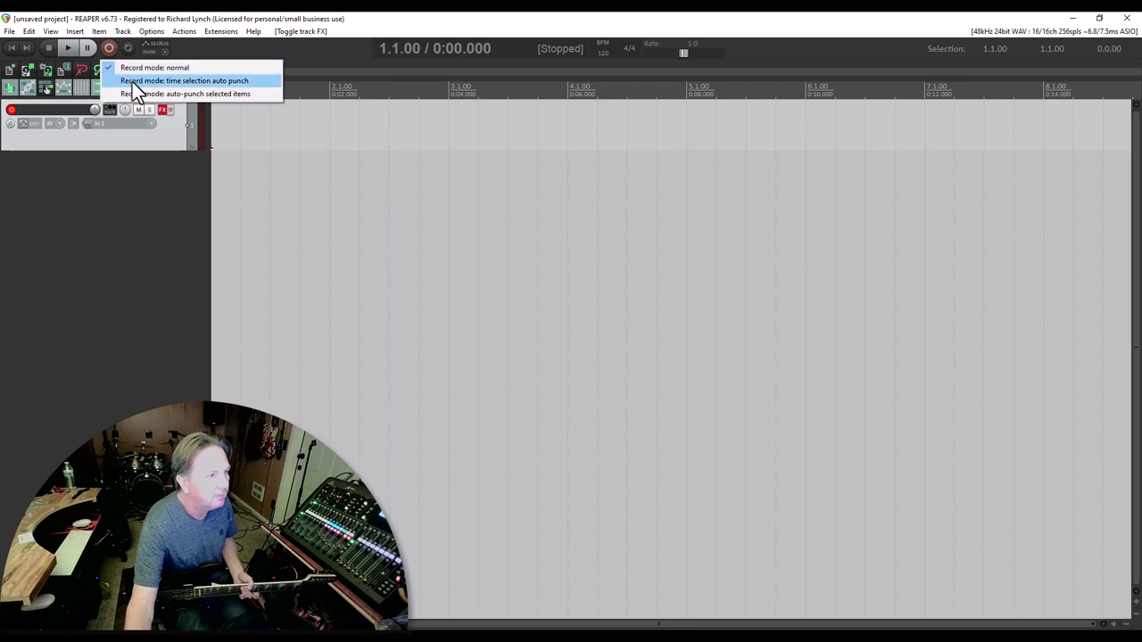
left_click(132, 82)
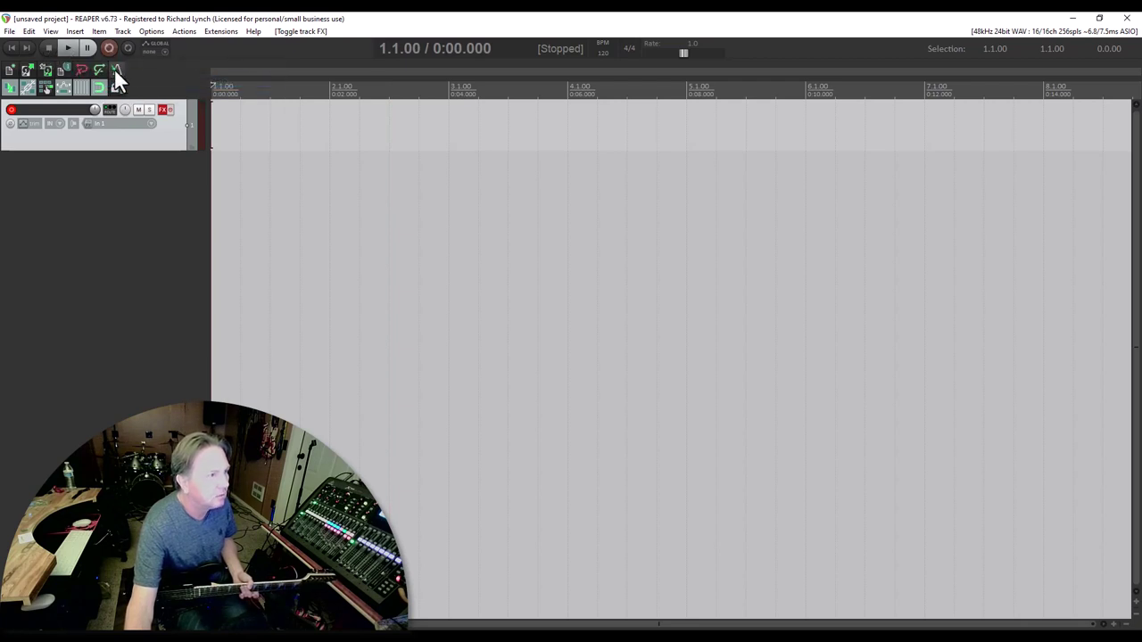
left_click(70, 47)
left_click(111, 49)
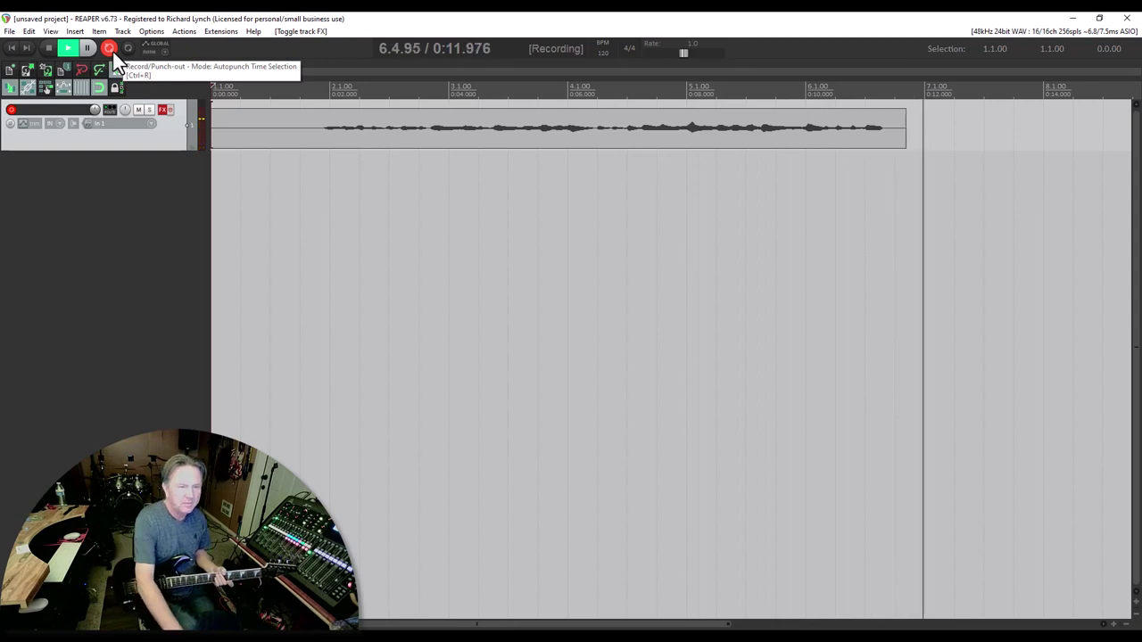
Step: Stop the dry recording of the 12-second guitar take and stop playback
key("space")
key("space")
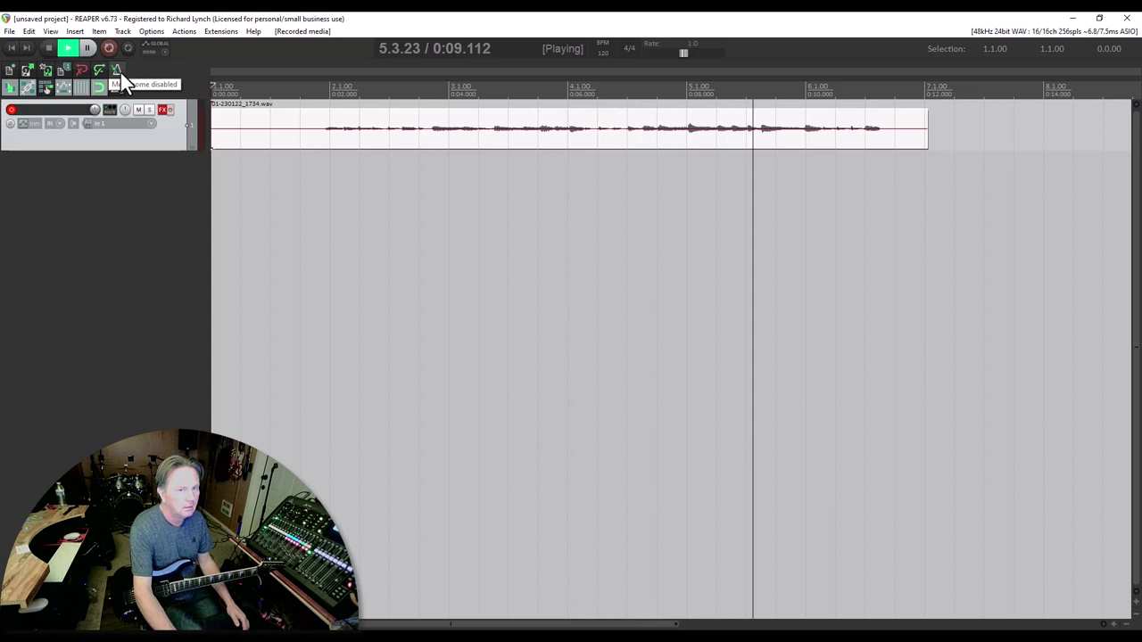
key("space")
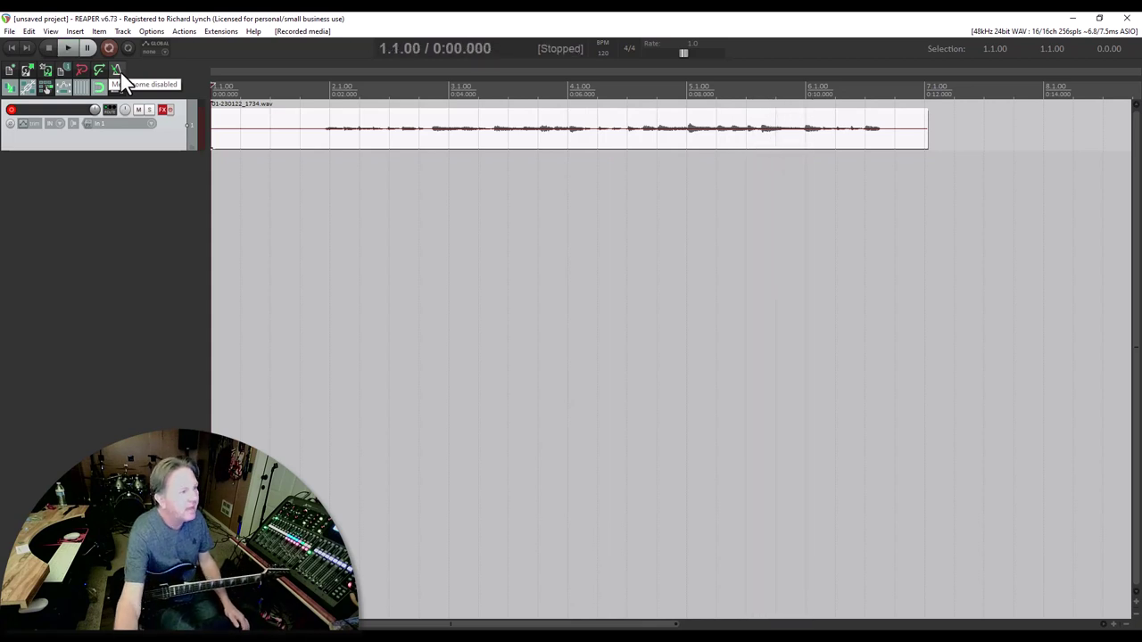
left_click(161, 109)
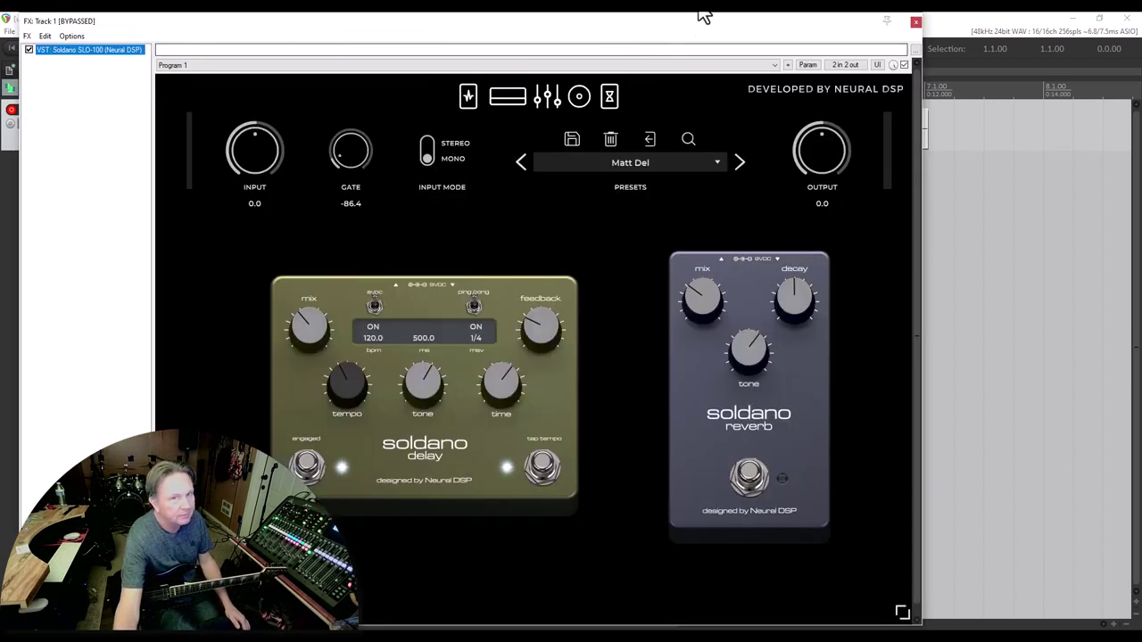
left_click(915, 22)
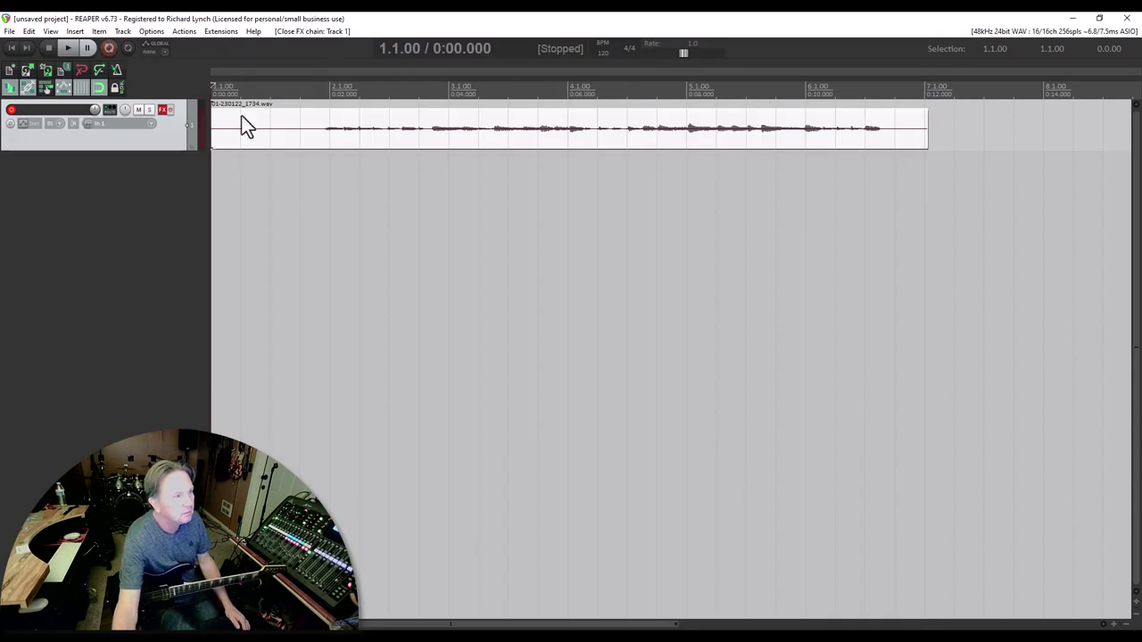
Step: Re-enable Track 1's effects and play the take through the Soldano, pausing at 0:09.901
left_click(170, 109)
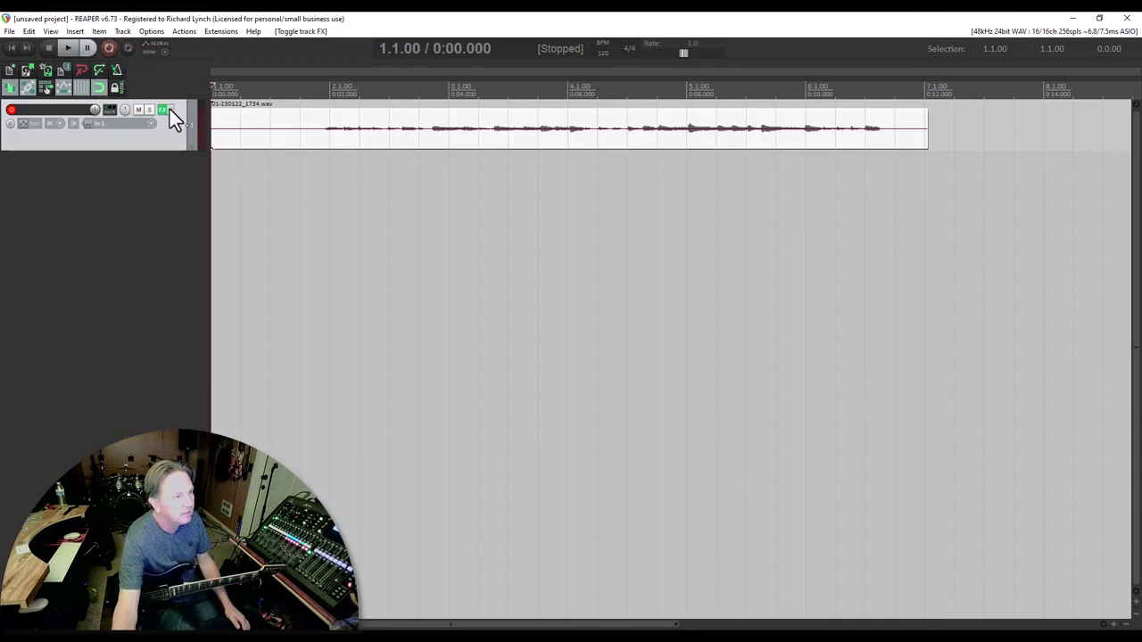
left_click(70, 48)
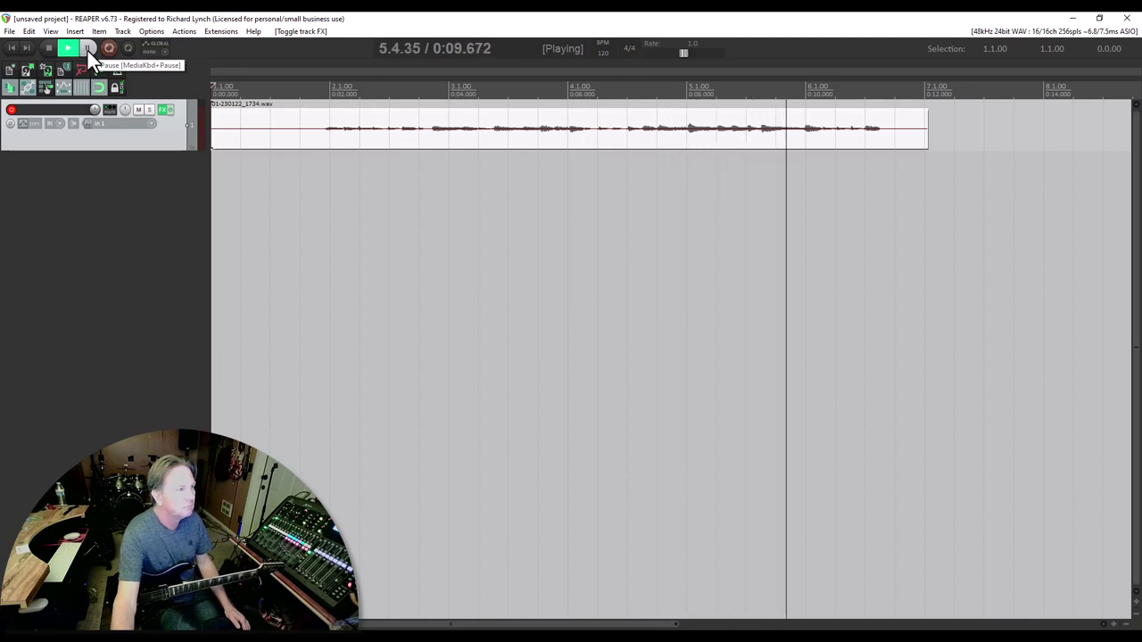
left_click(89, 49)
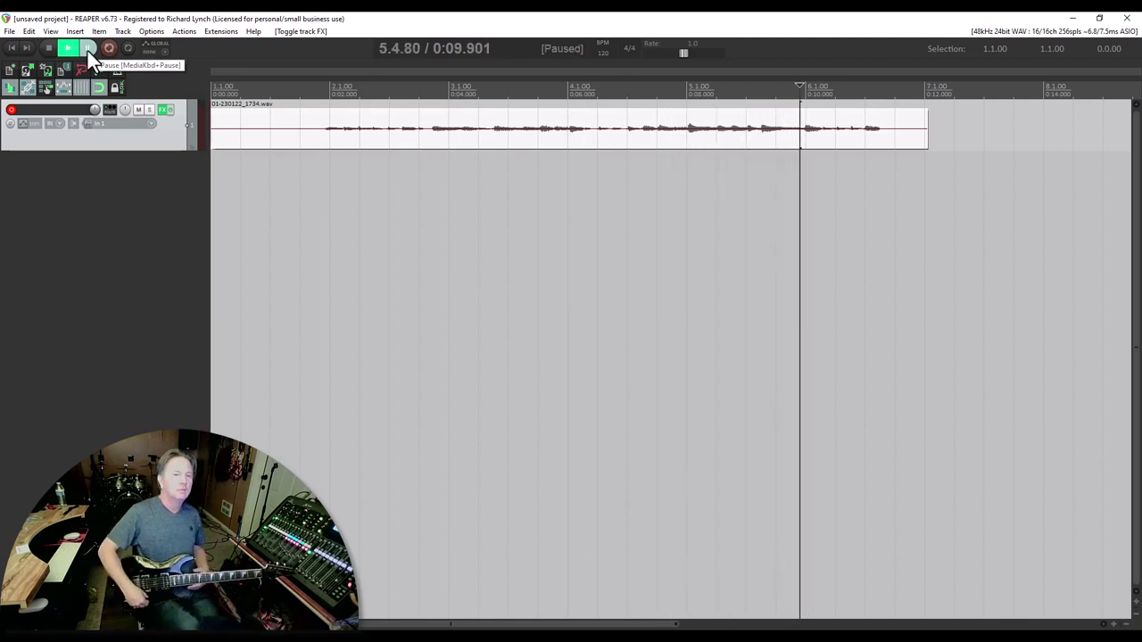